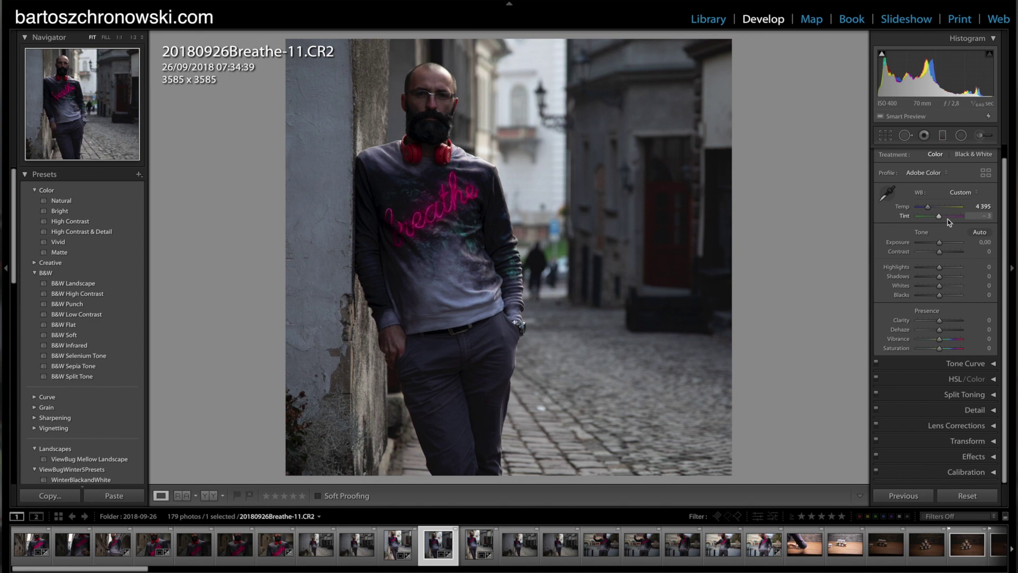
Lower the photo's Tint to -48 and view the available white balance presets.
{"action": "mouse_move", "coordinate": [940, 217]}
{"action": "left_mouse_down"}
{"action": "mouse_move", "coordinate": [961, 218]}
{"action": "mouse_move", "coordinate": [917, 217]}
{"action": "mouse_move", "coordinate": [931, 219]}
{"action": "left_mouse_up"}
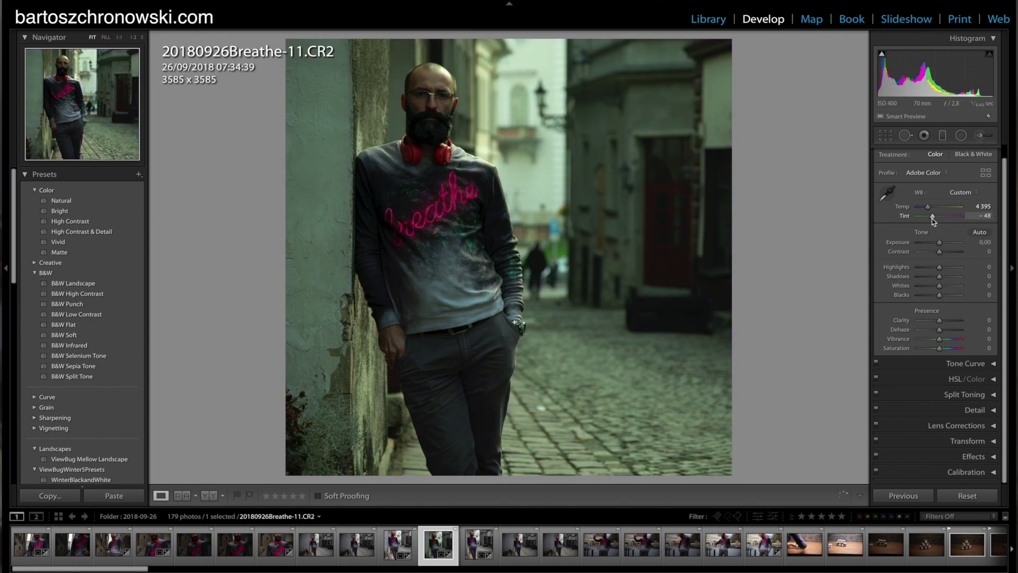
{"action": "left_click", "coordinate": [965, 194]}
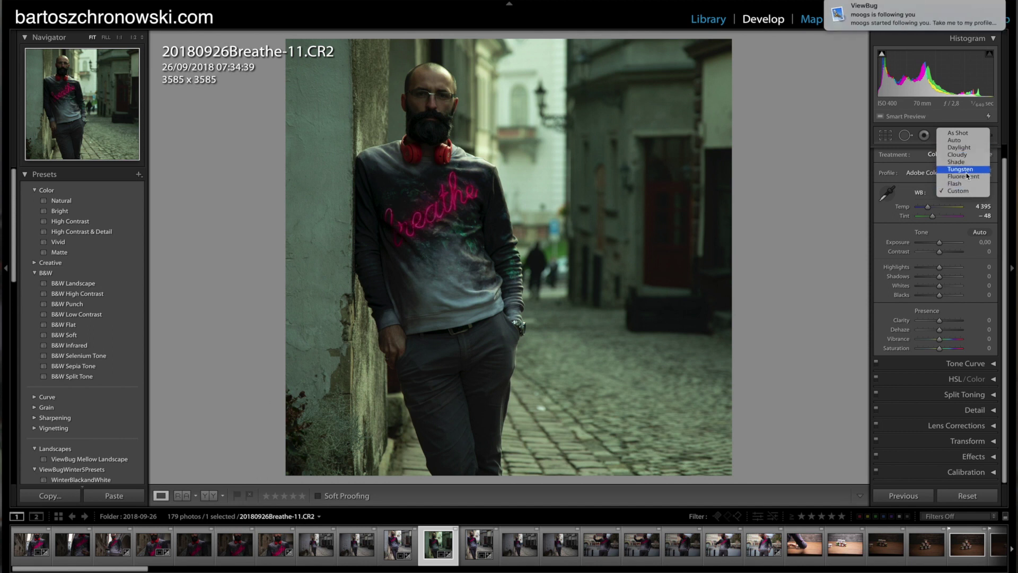
{"action": "left_click", "coordinate": [988, 7]}
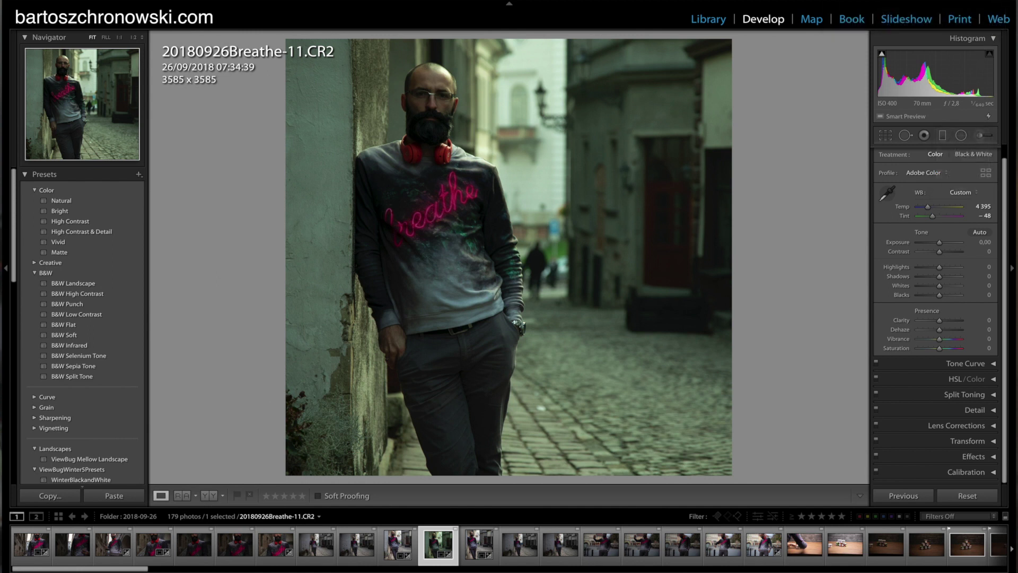
Turn on Do Not Disturb (Nie przeszkadzać) in the macOS Notification Center.
{"action": "scroll", "coordinate": [949, 51], "scroll_direction": "left", "scroll_amount": 3}
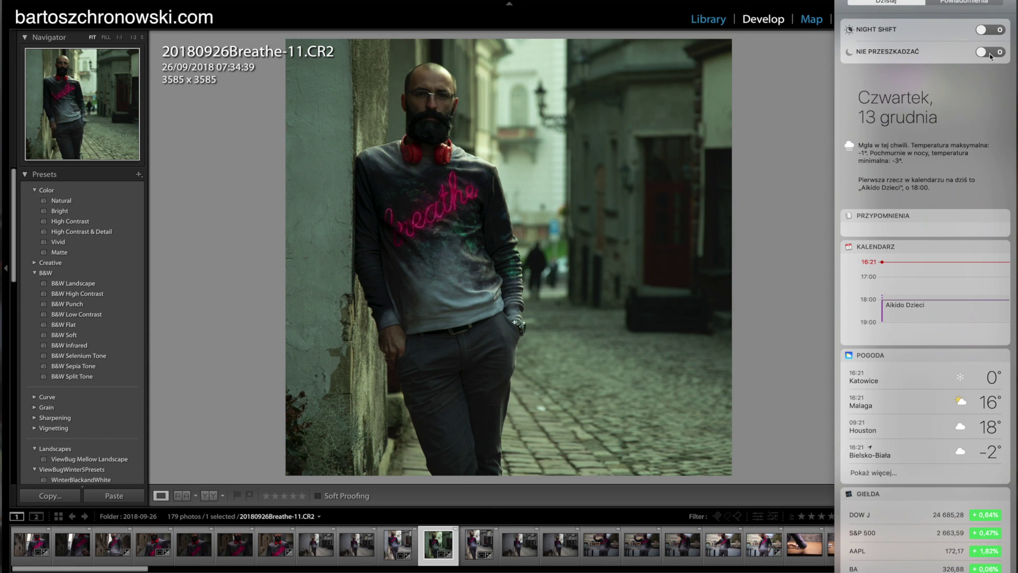
{"action": "left_click", "coordinate": [990, 52]}
{"action": "scroll", "coordinate": [990, 55], "scroll_direction": "right", "scroll_amount": 3}
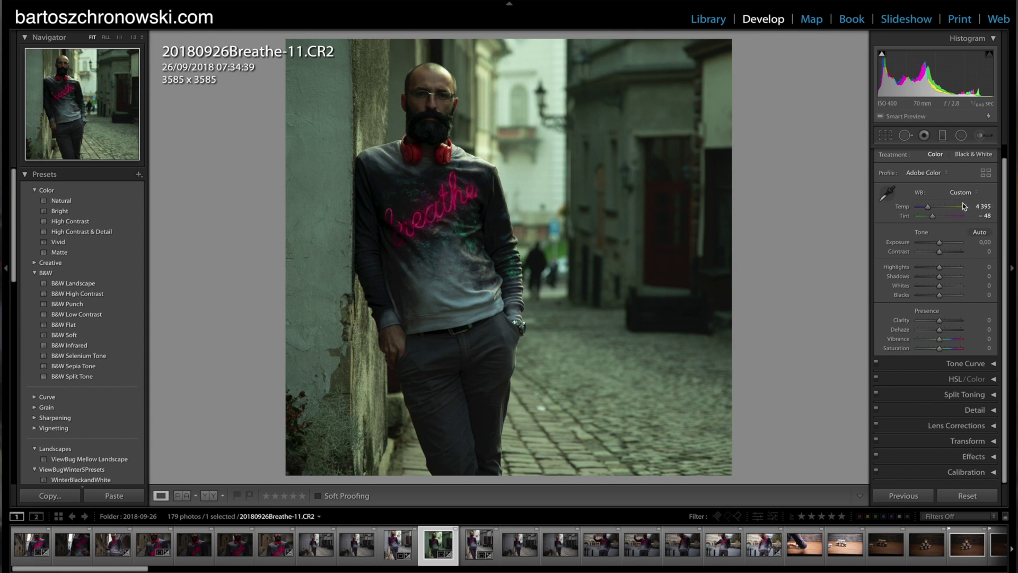
Set the white balance by sampling the pale building facade beside the street lamp with the White Balance Selector.
{"action": "left_click", "coordinate": [888, 193]}
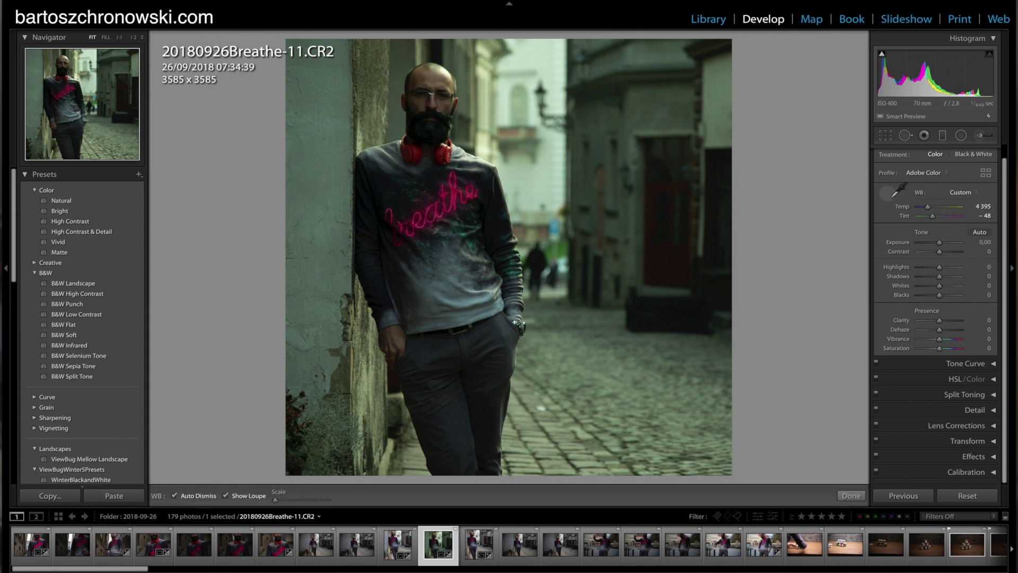
{"action": "left_click", "coordinate": [556, 82]}
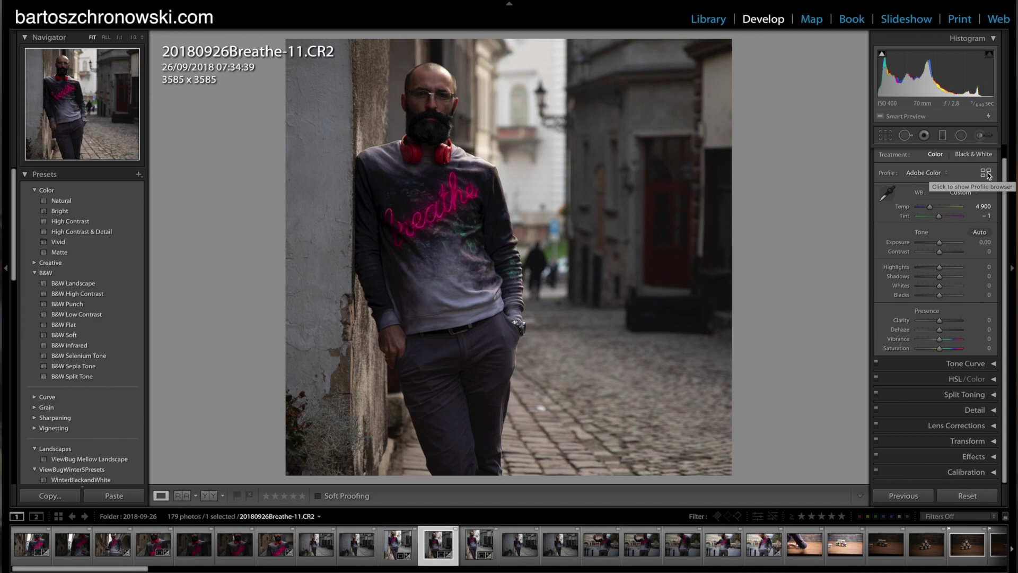
Review the Adobe Raw profiles and apply the Adobe Landscape profile to the photo.
{"action": "left_click", "coordinate": [947, 173]}
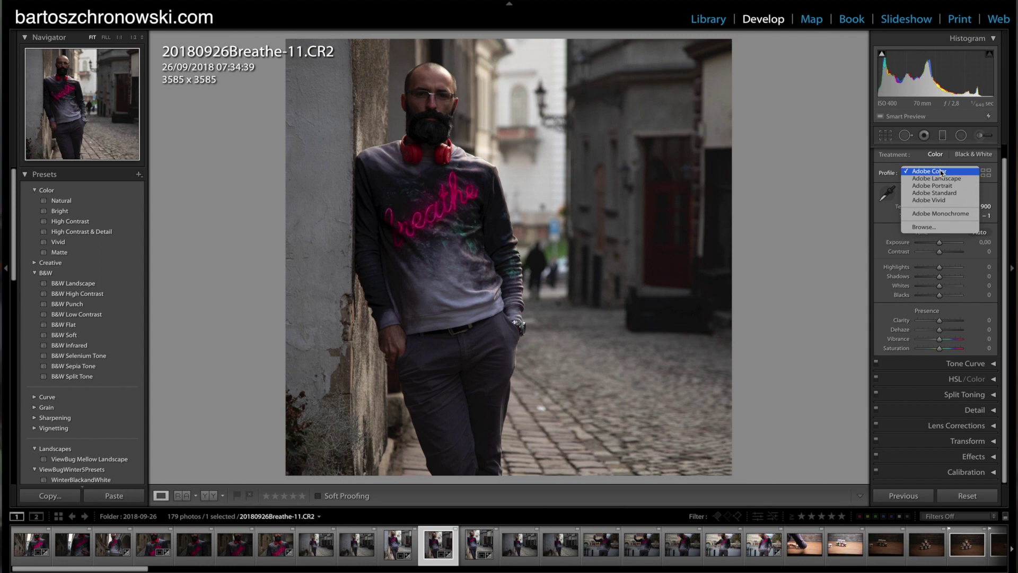
{"action": "left_click", "coordinate": [952, 174]}
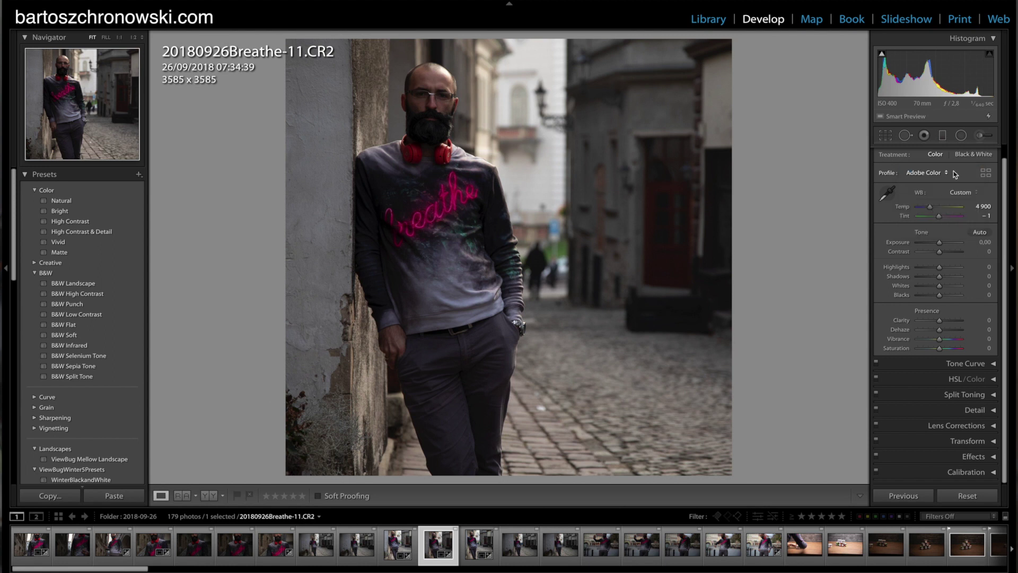
{"action": "left_click", "coordinate": [987, 174]}
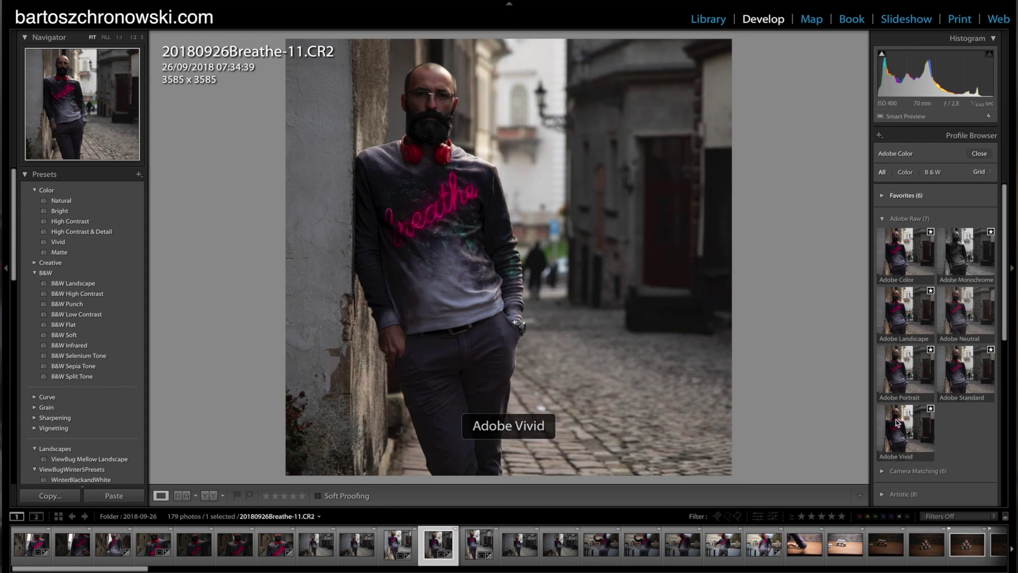
{"action": "left_click", "coordinate": [908, 314]}
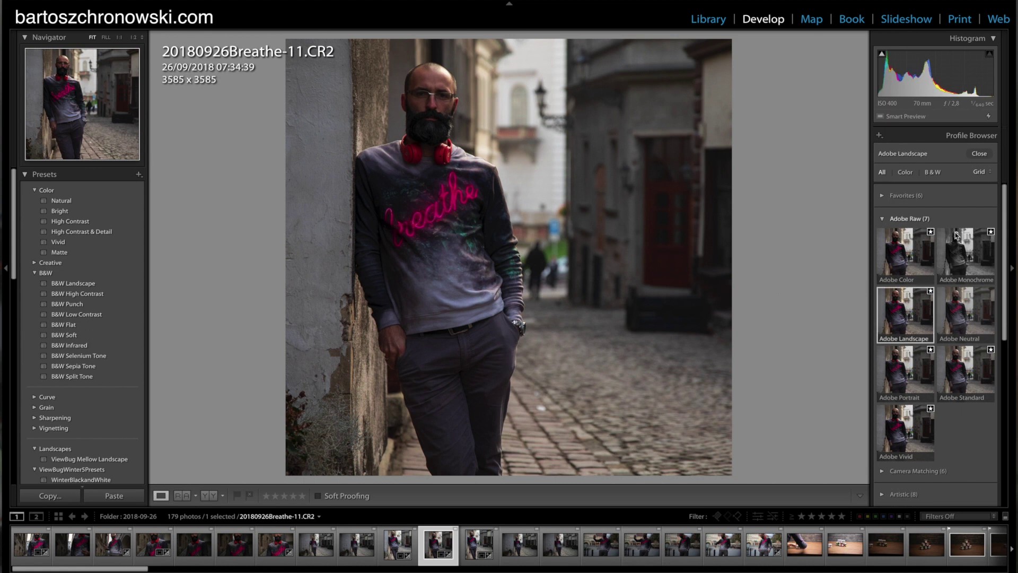
{"action": "left_click", "coordinate": [983, 153]}
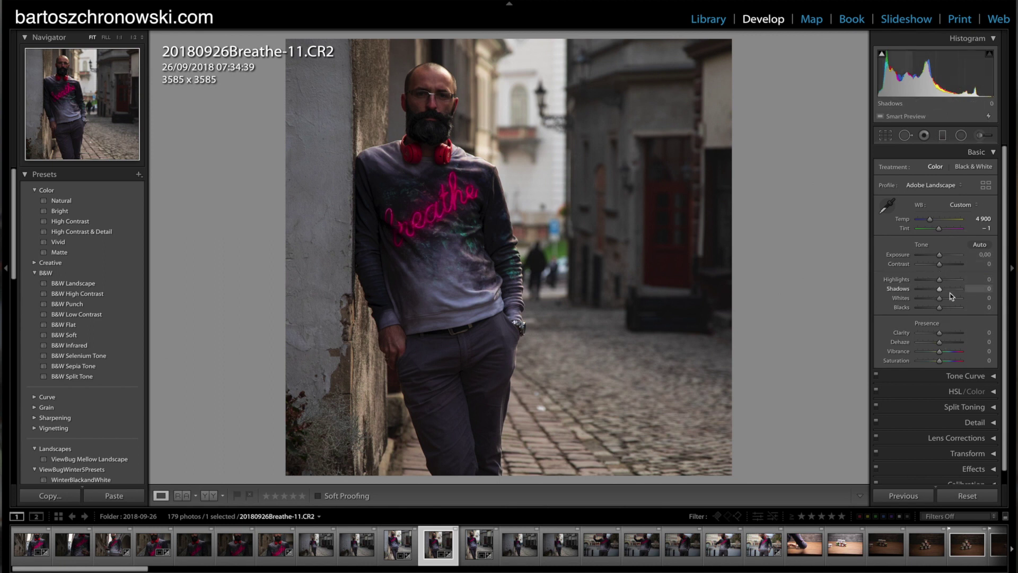
View the HSL saturation controls for the individual colors.
{"action": "left_click", "coordinate": [994, 393]}
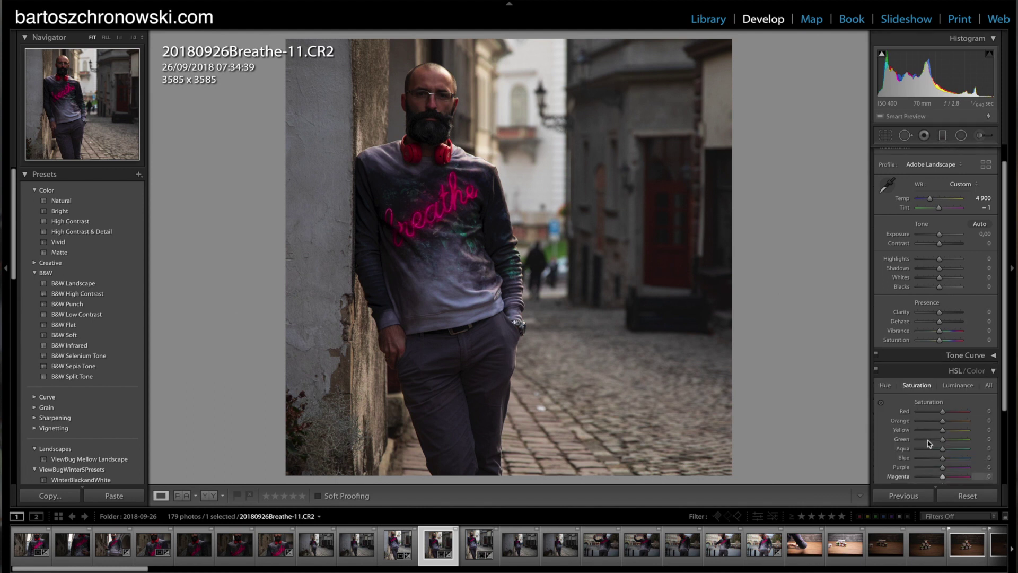
{"action": "left_click", "coordinate": [993, 372]}
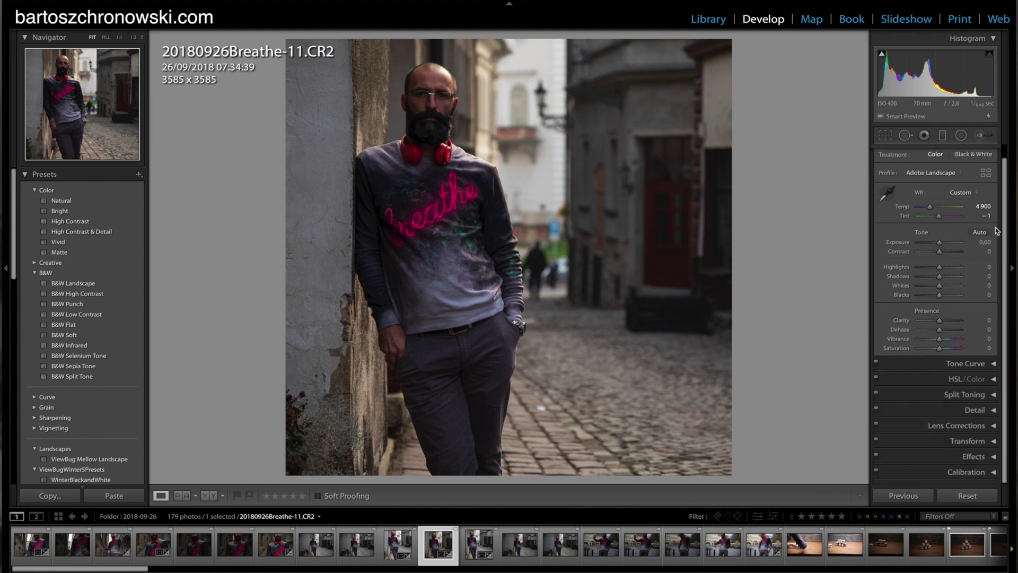
Browse the profile collection and expand the Artistic group to preview its effects on the photo.
{"action": "left_click", "coordinate": [988, 183]}
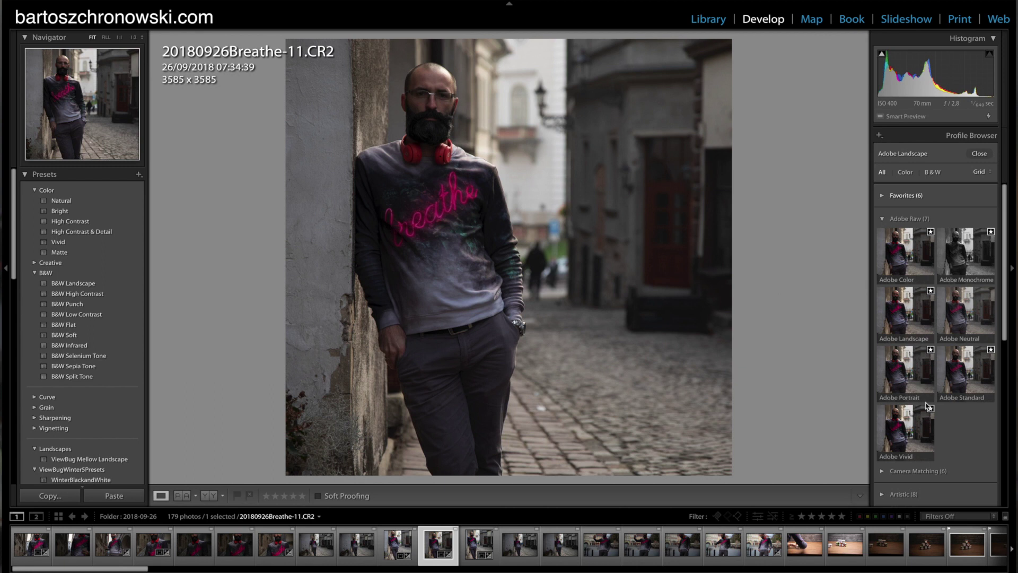
{"action": "scroll", "coordinate": [947, 399], "scroll_direction": "down", "scroll_amount": 2}
{"action": "scroll", "coordinate": [947, 401], "scroll_direction": "down", "scroll_amount": 2}
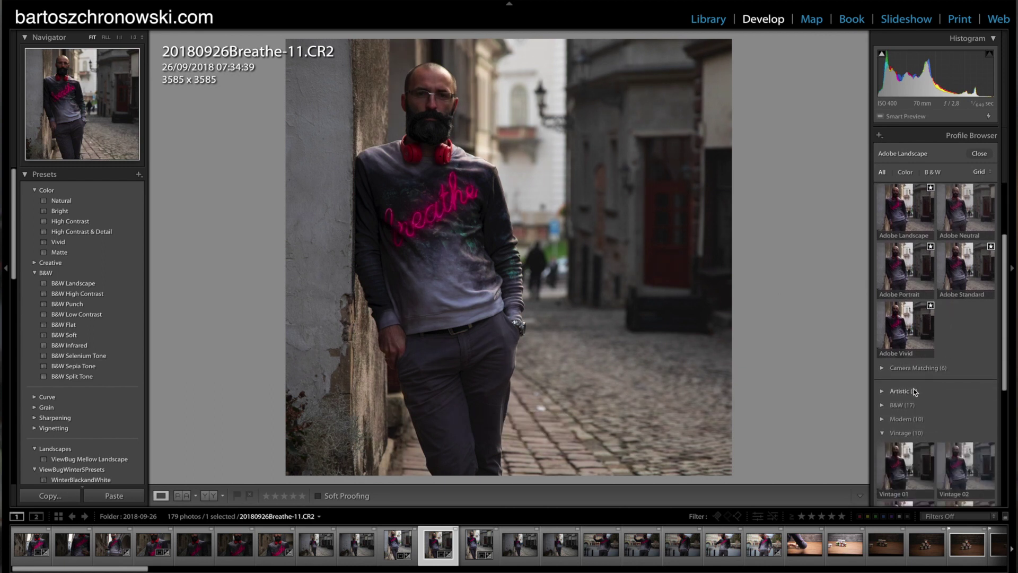
{"action": "left_click", "coordinate": [883, 392]}
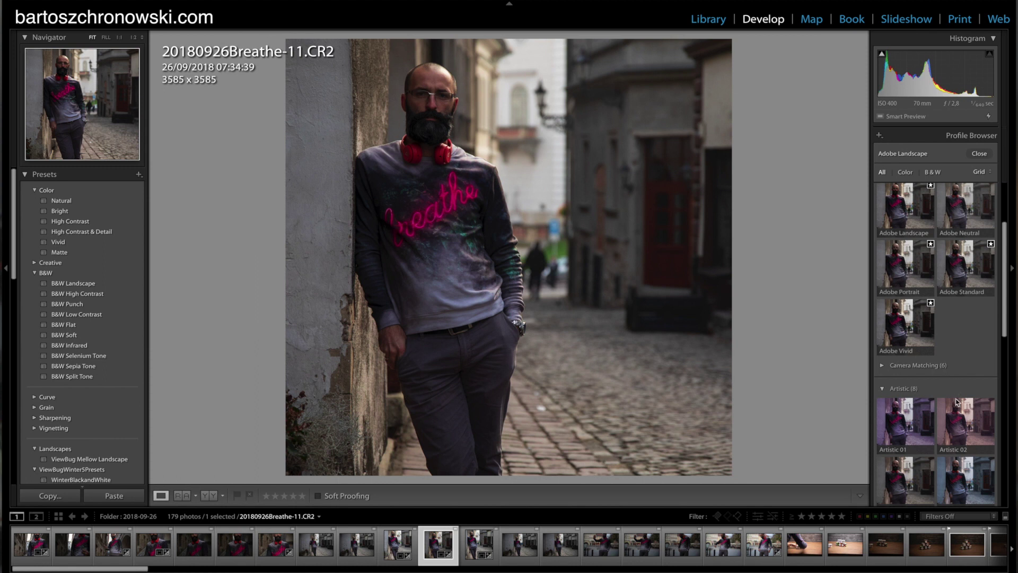
{"action": "scroll", "coordinate": [958, 420], "scroll_direction": "down", "scroll_amount": 2}
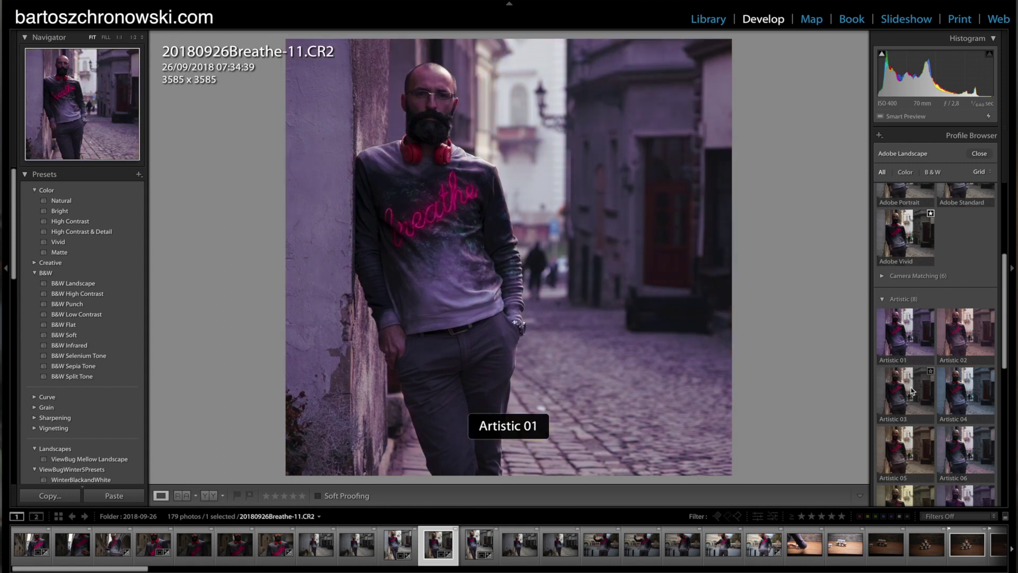
{"action": "scroll", "coordinate": [912, 391], "scroll_direction": "down", "scroll_amount": 3}
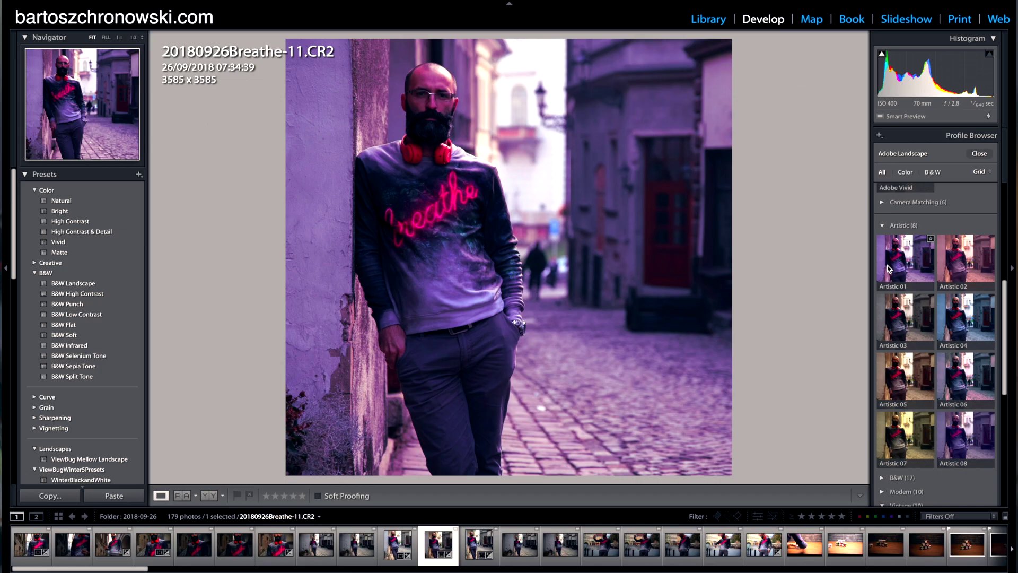
Compare several Artistic profiles, such as Artistic 04, 05 and 08, with the B&W Soft preset in preview.
{"action": "left_click", "coordinate": [957, 316]}
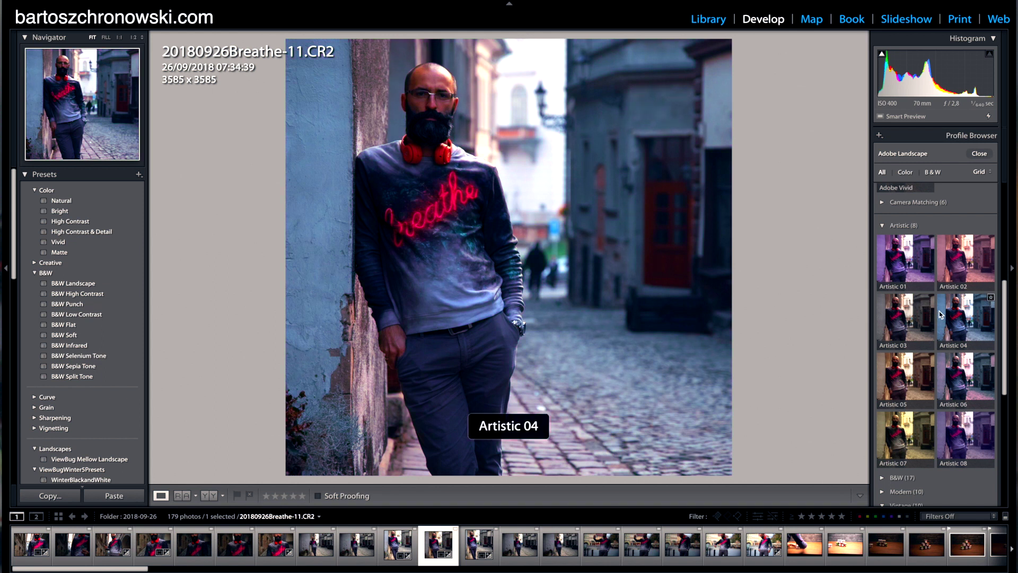
{"action": "left_click", "coordinate": [944, 391]}
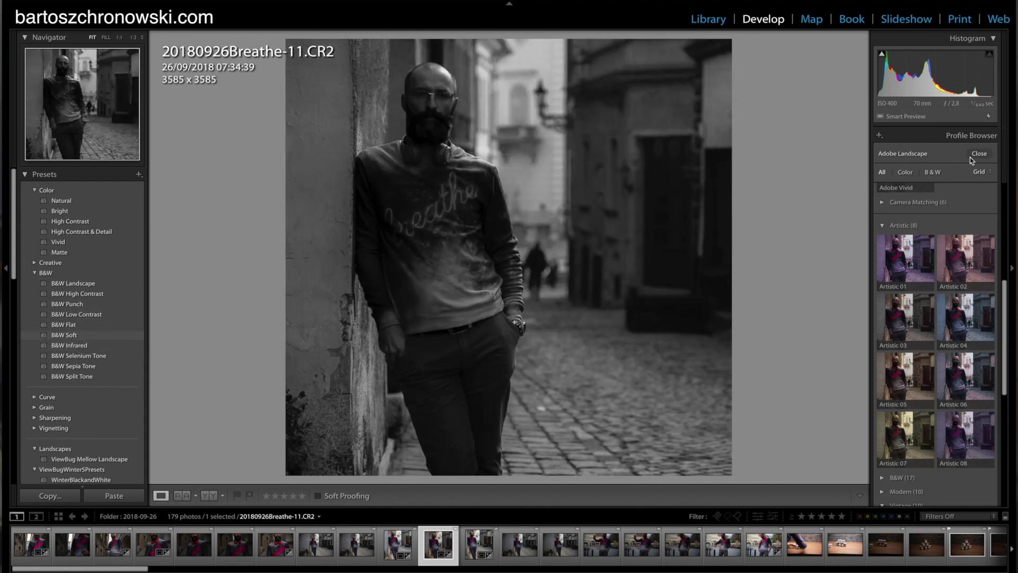
{"action": "left_click", "coordinate": [919, 339]}
{"action": "left_click", "coordinate": [912, 392]}
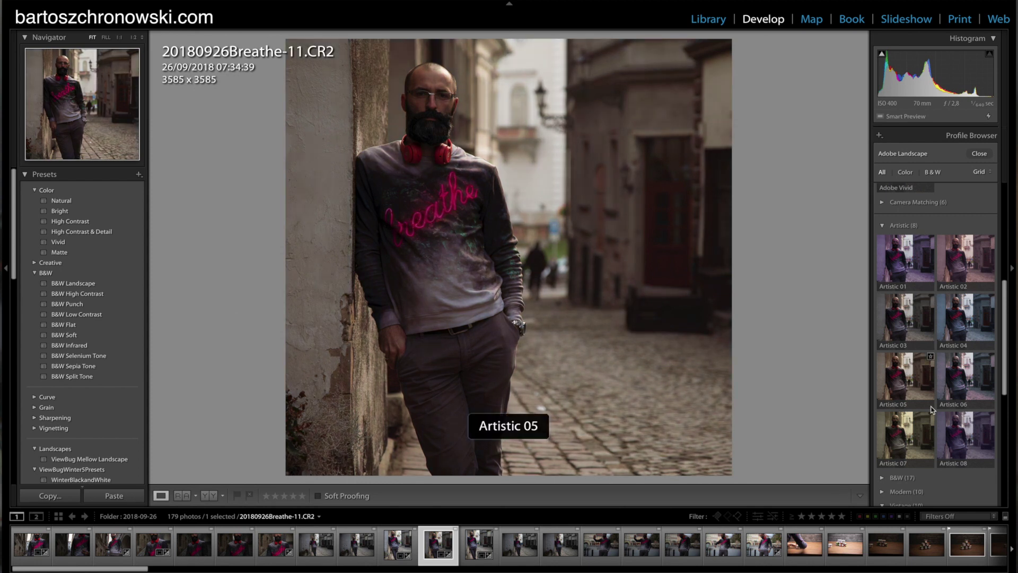
{"action": "scroll", "coordinate": [931, 421], "scroll_direction": "down", "scroll_amount": 2}
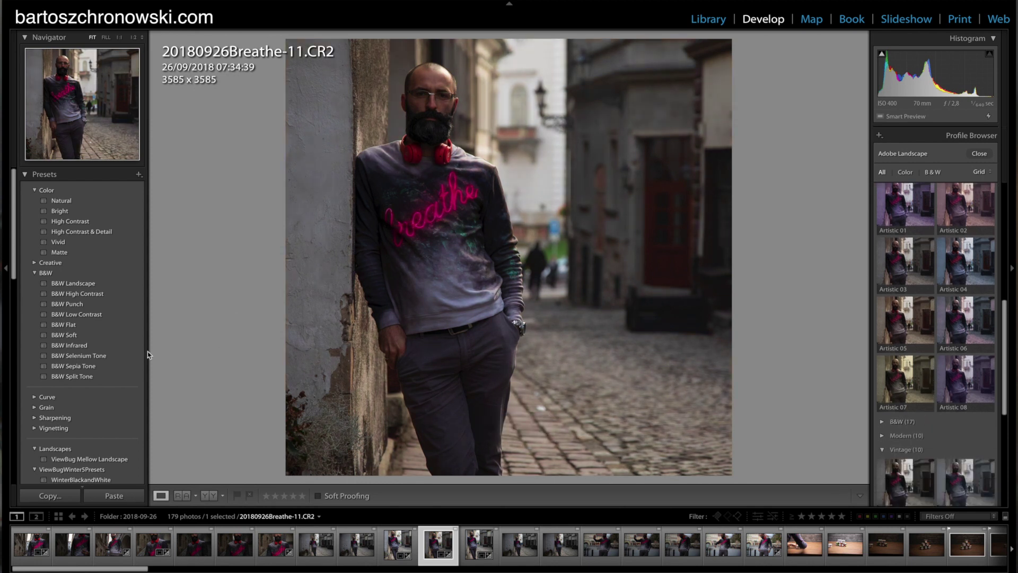
{"action": "left_click", "coordinate": [73, 337]}
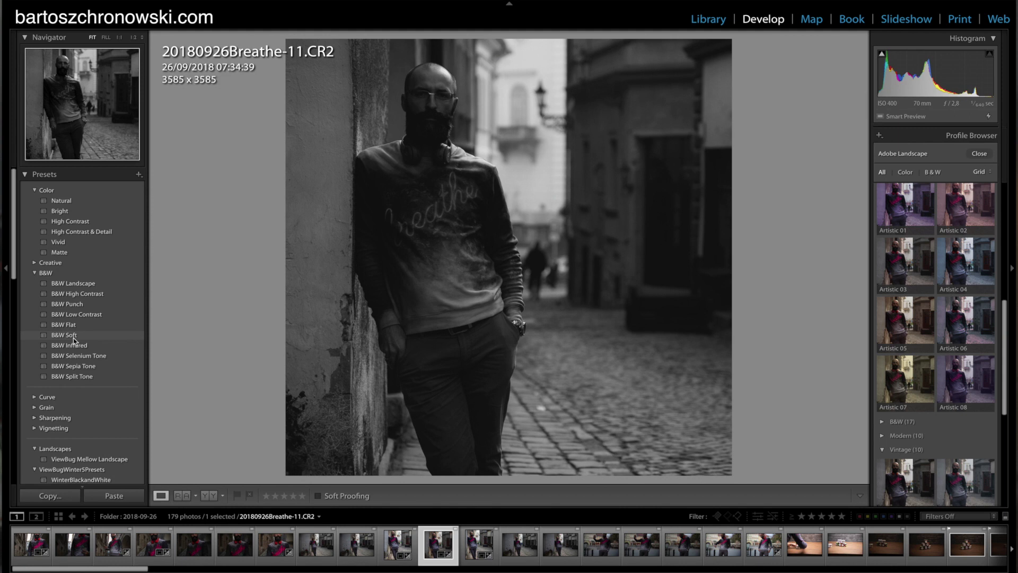
{"action": "left_click", "coordinate": [962, 324]}
{"action": "left_click", "coordinate": [943, 392]}
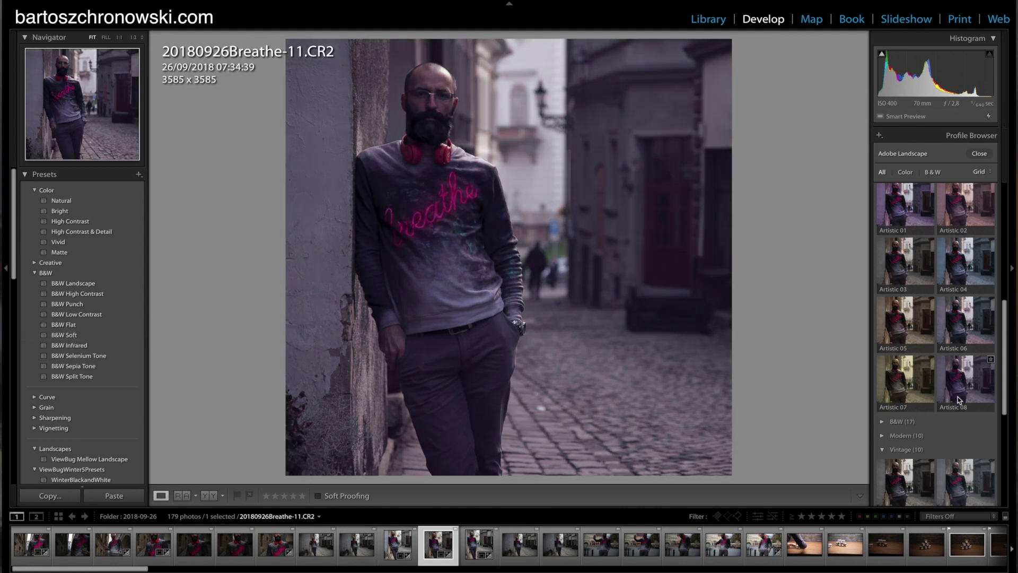
Preview the Modern and Vintage profiles on the photo.
{"action": "left_click", "coordinate": [883, 434]}
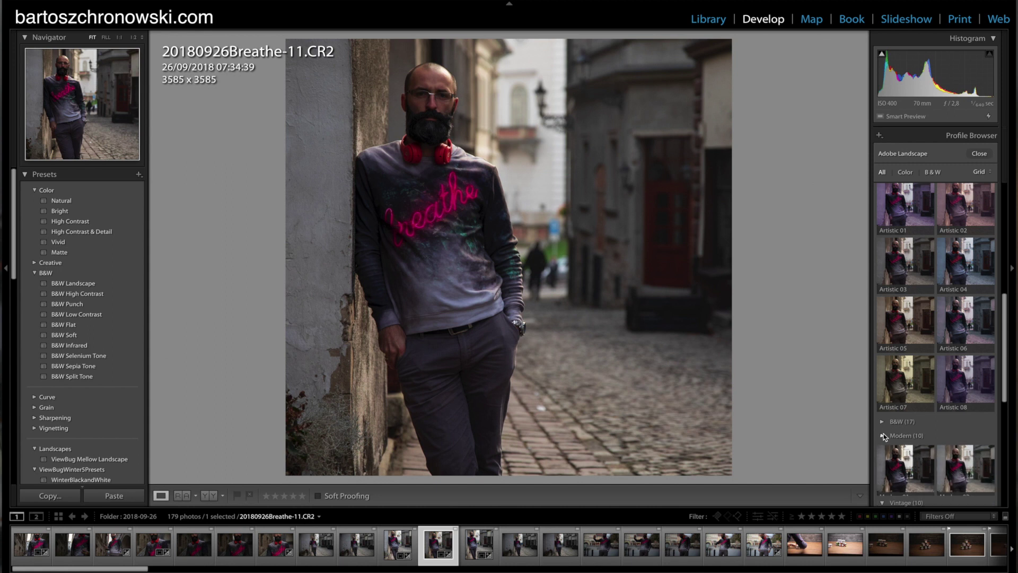
{"action": "scroll", "coordinate": [884, 436], "scroll_direction": "down", "scroll_amount": 3}
{"action": "left_click", "coordinate": [930, 343]}
{"action": "left_click", "coordinate": [907, 374]}
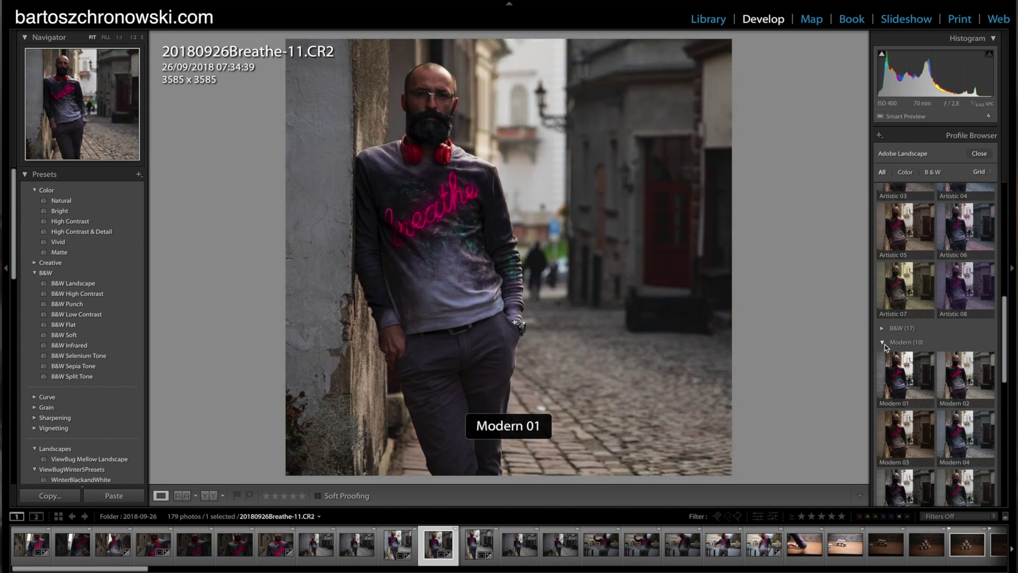
{"action": "left_click", "coordinate": [883, 342]}
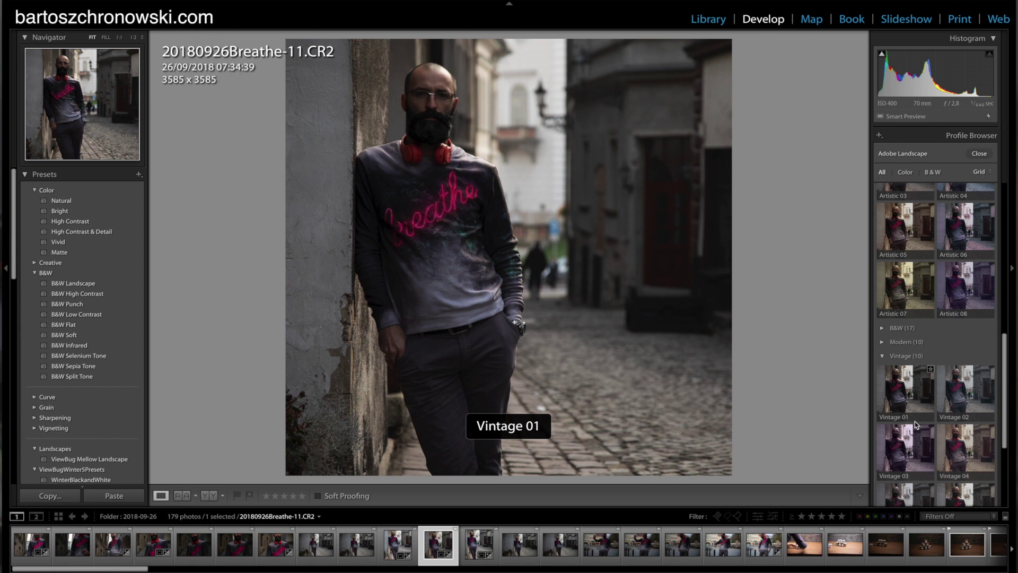
{"action": "scroll", "coordinate": [915, 422], "scroll_direction": "down", "scroll_amount": 5}
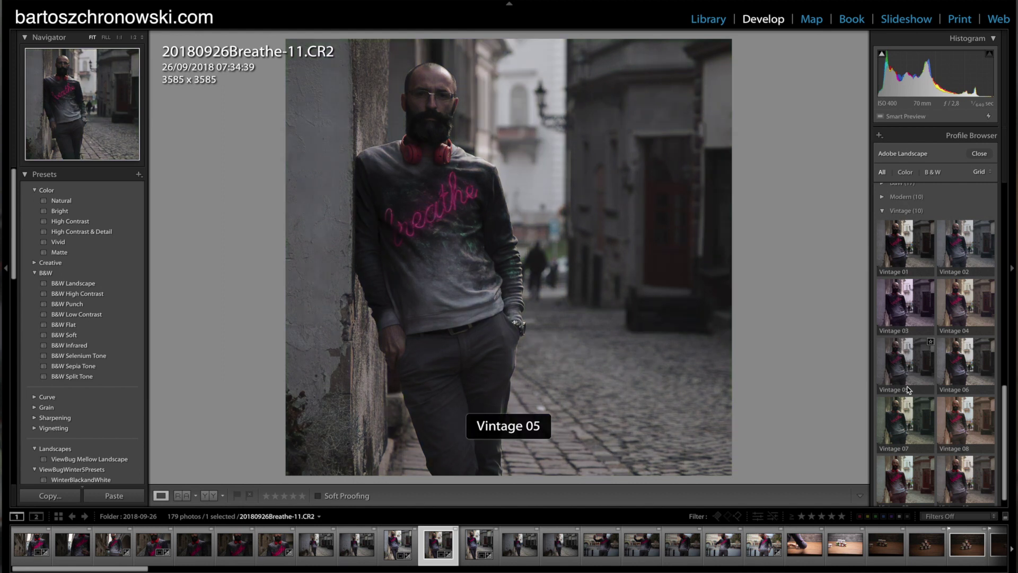
{"action": "scroll", "coordinate": [909, 388], "scroll_direction": "up", "scroll_amount": 3}
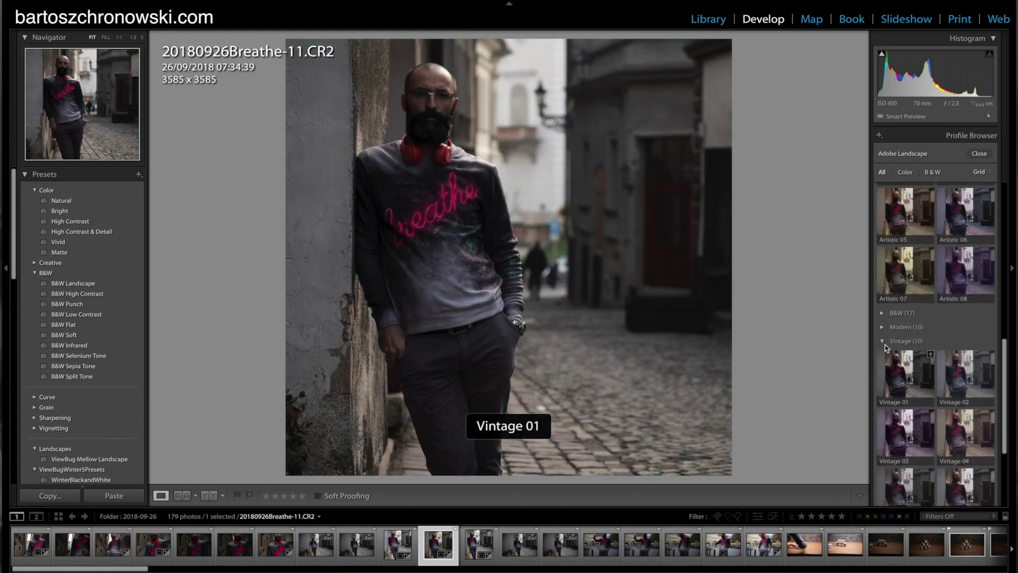
{"action": "scroll", "coordinate": [885, 344], "scroll_direction": "up", "scroll_amount": 5}
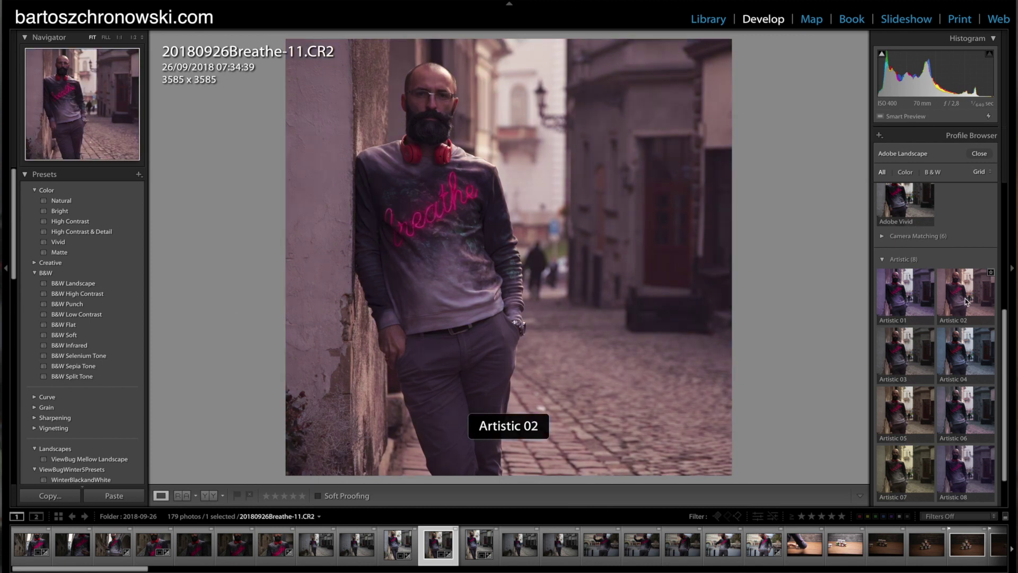
Collapse the Artistic group, apply the Adobe Vivid profile, and close the Profile Browser.
{"action": "left_click", "coordinate": [884, 259]}
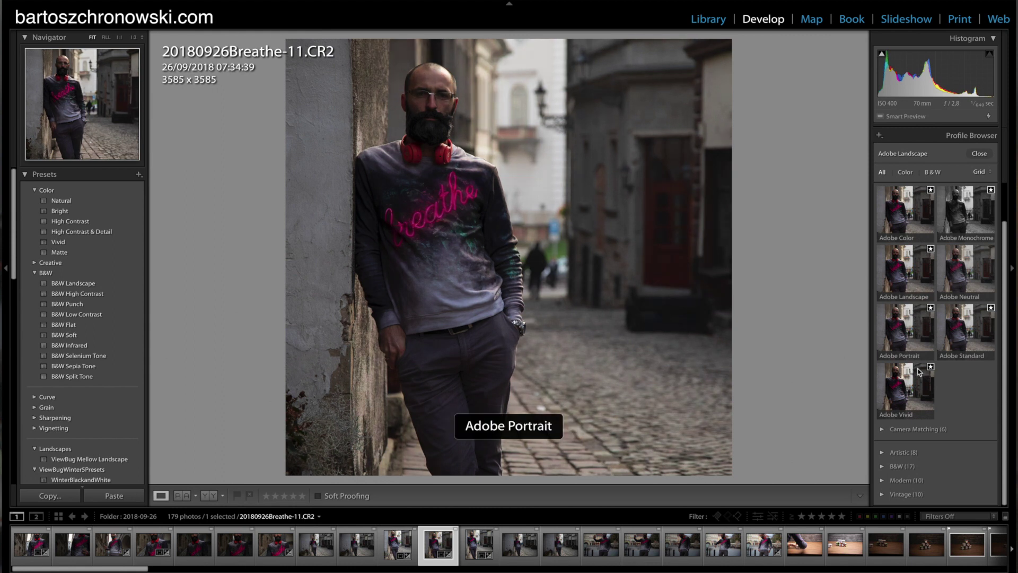
{"action": "left_click", "coordinate": [909, 394]}
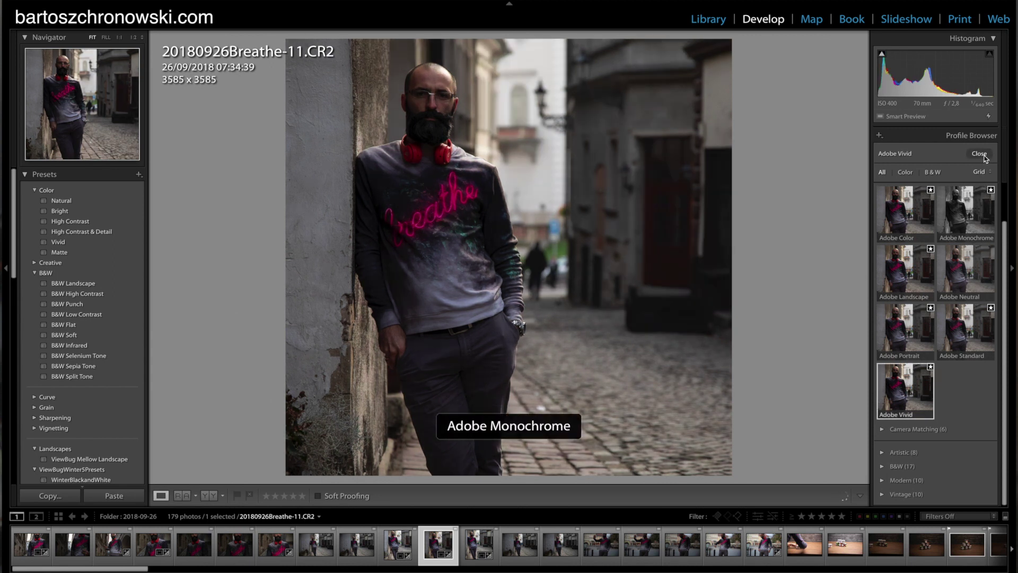
{"action": "left_click", "coordinate": [982, 154]}
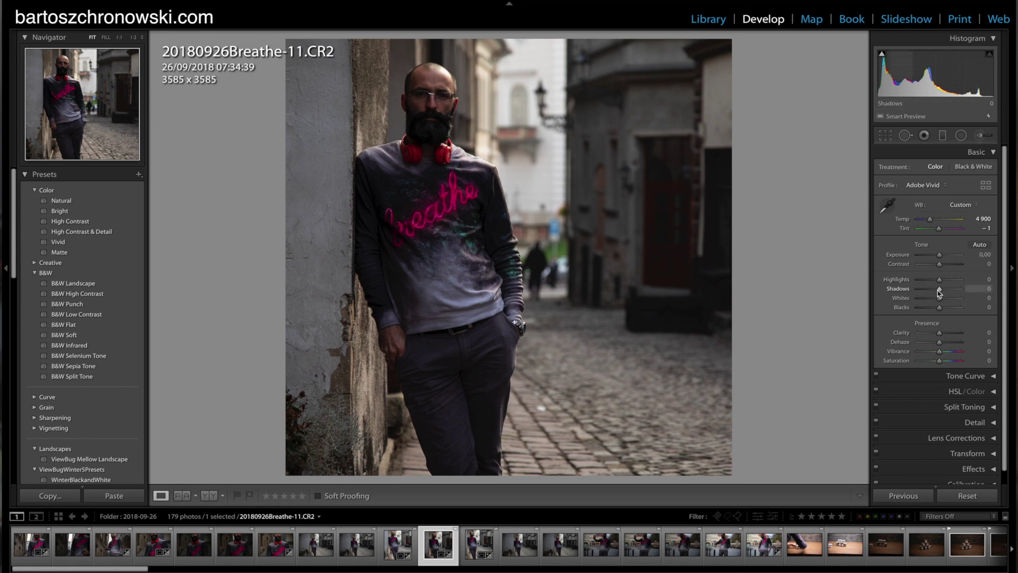
Raise the photo's Shadows to +64.
{"action": "left_click_drag", "start_coordinate": [943, 292], "coordinate": [954, 292]}
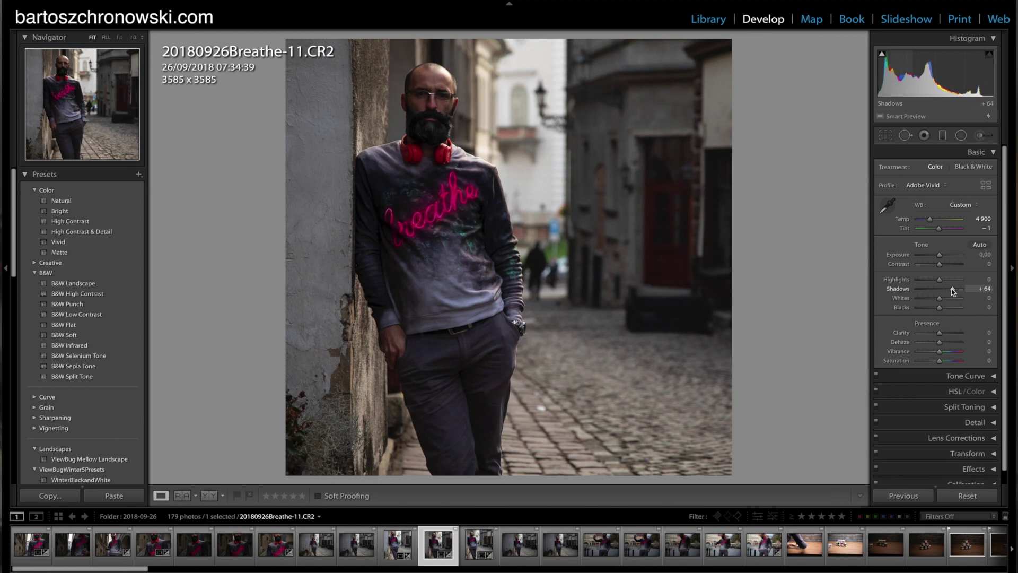
Open the HSL/Color adjustments and show the hue, saturation and luminance sliders all together.
{"action": "scroll", "coordinate": [942, 335], "scroll_direction": "down", "scroll_amount": 1}
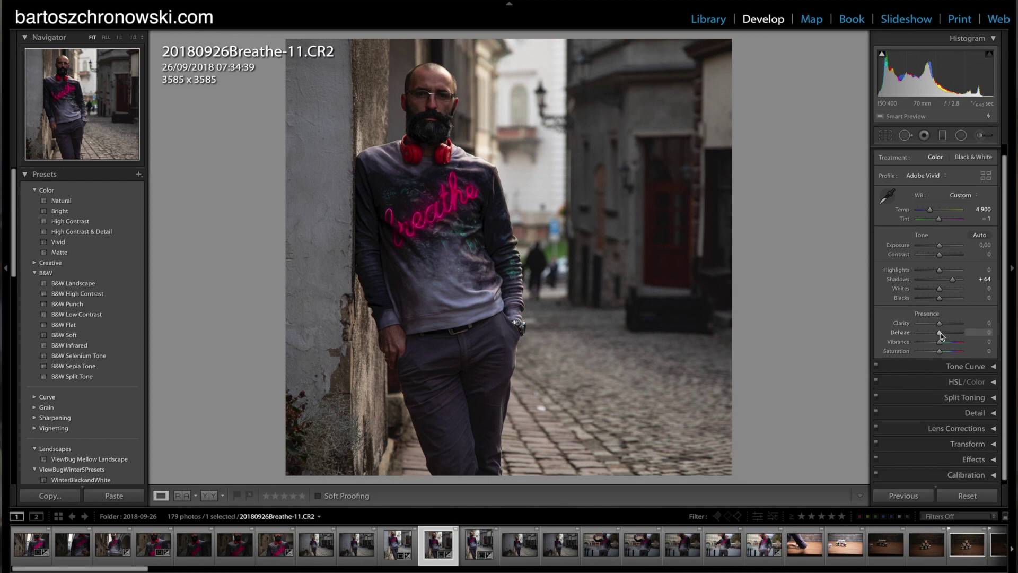
{"action": "left_click", "coordinate": [993, 383]}
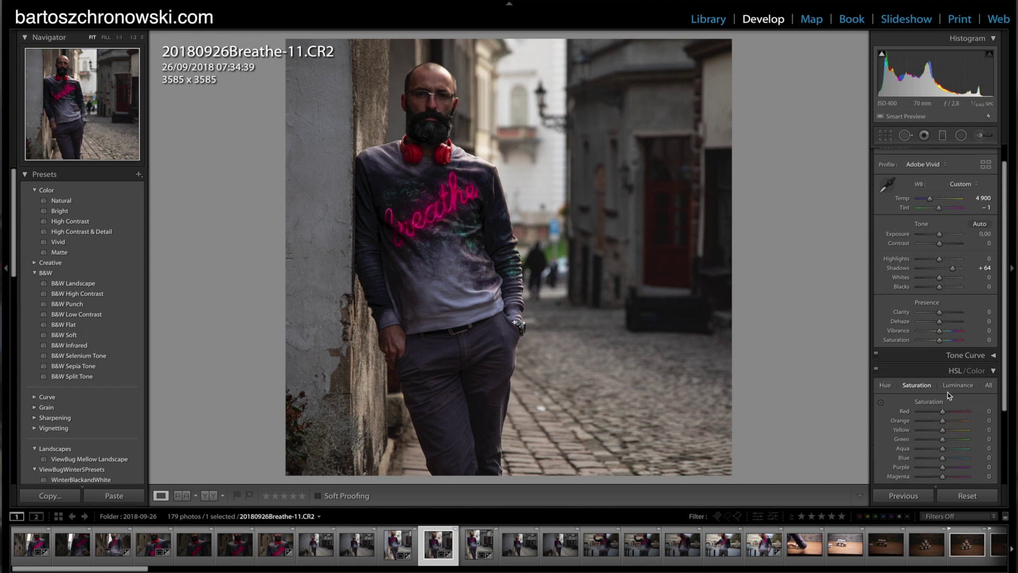
{"action": "scroll", "coordinate": [958, 413], "scroll_direction": "down", "scroll_amount": 3}
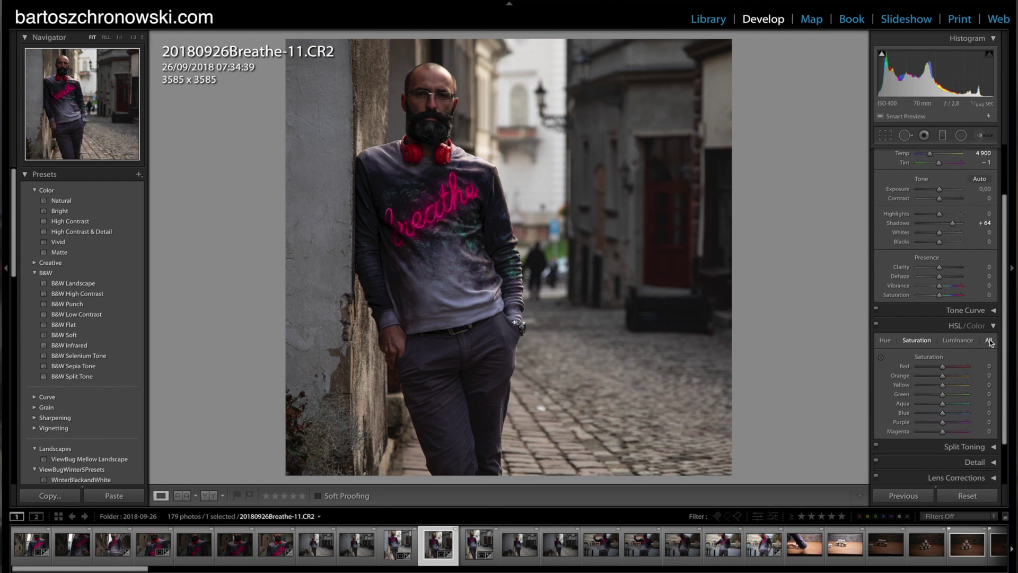
{"action": "left_click", "coordinate": [989, 341]}
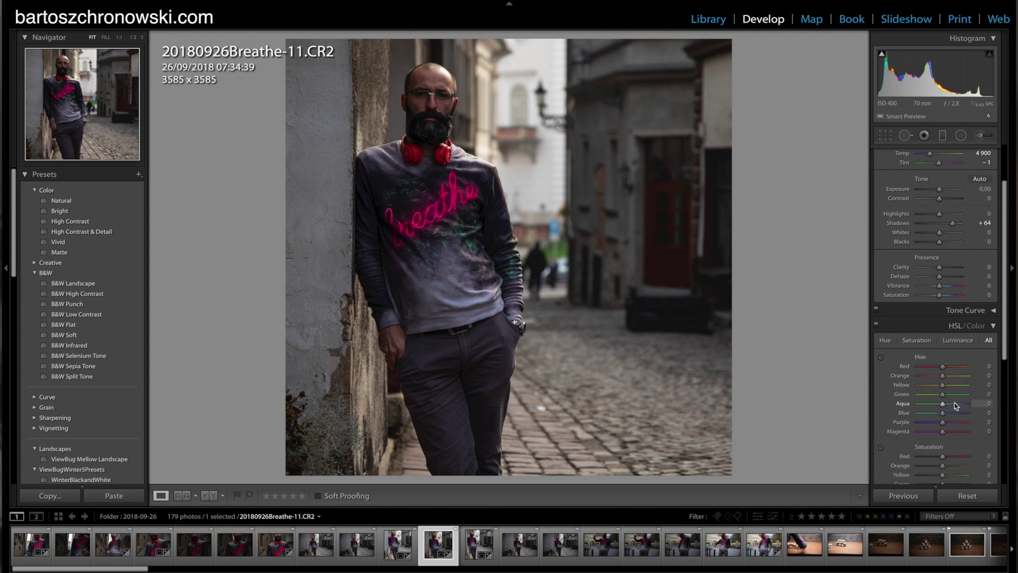
{"action": "scroll", "coordinate": [957, 406], "scroll_direction": "down", "scroll_amount": 3}
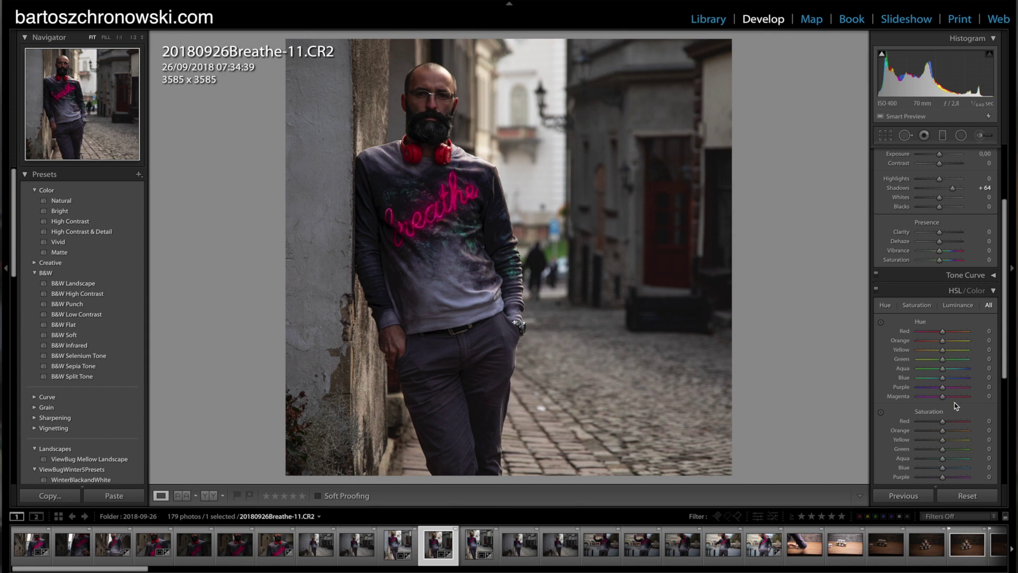
Try shifting the red headphones' hue with the targeted adjustment tool, up to Red +100 and Orange +21.
{"action": "left_click_drag", "start_coordinate": [943, 335], "coordinate": [909, 340]}
{"action": "left_click_drag", "start_coordinate": [931, 339], "coordinate": [944, 339]}
{"action": "left_click", "coordinate": [881, 322]}
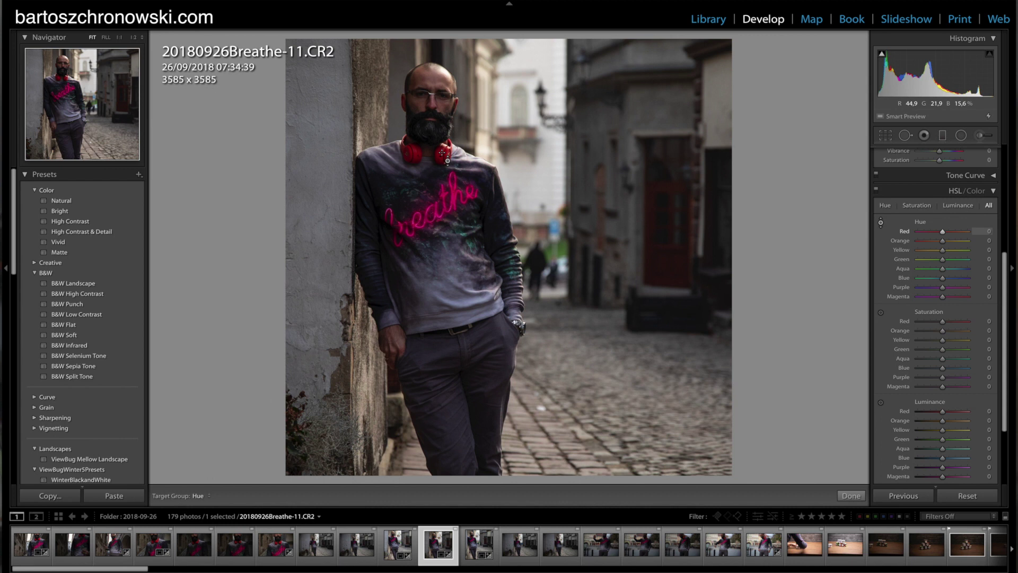
{"action": "left_click_drag", "start_coordinate": [414, 151], "coordinate": [414, 242]}
{"action": "left_click_drag", "start_coordinate": [414, 189], "coordinate": [413, 236]}
{"action": "left_click_drag", "start_coordinate": [414, 174], "coordinate": [414, 144]}
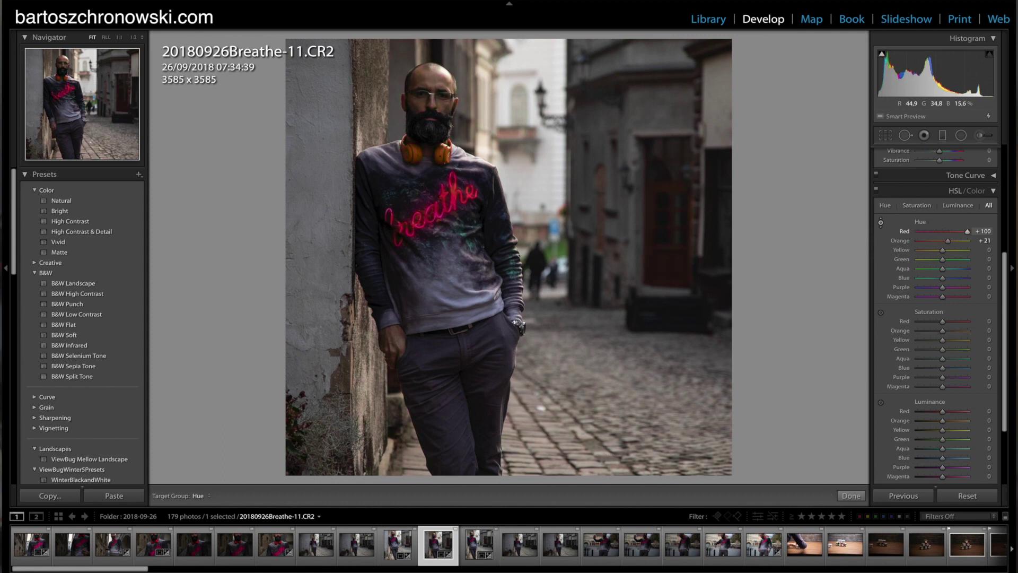
Try shifting the headphones' hue the opposite way, down to Red −100 and Orange −100.
{"action": "key", "text": "Up"}
{"action": "key", "text": "Up"}
{"action": "key", "text": "Up"}
{"action": "key", "text": "Up"}
{"action": "key", "text": "Up"}
{"action": "left_click_drag", "start_coordinate": [427, 153], "coordinate": [427, 222]}
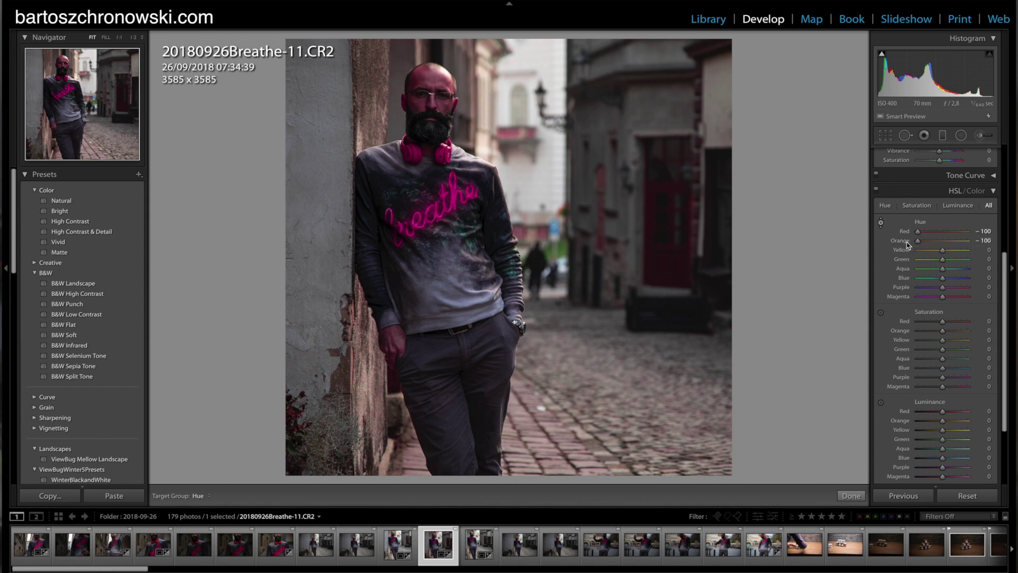
Reset the Orange and Red hue adjustments to 0.
{"action": "left_click_drag", "start_coordinate": [918, 242], "coordinate": [947, 246]}
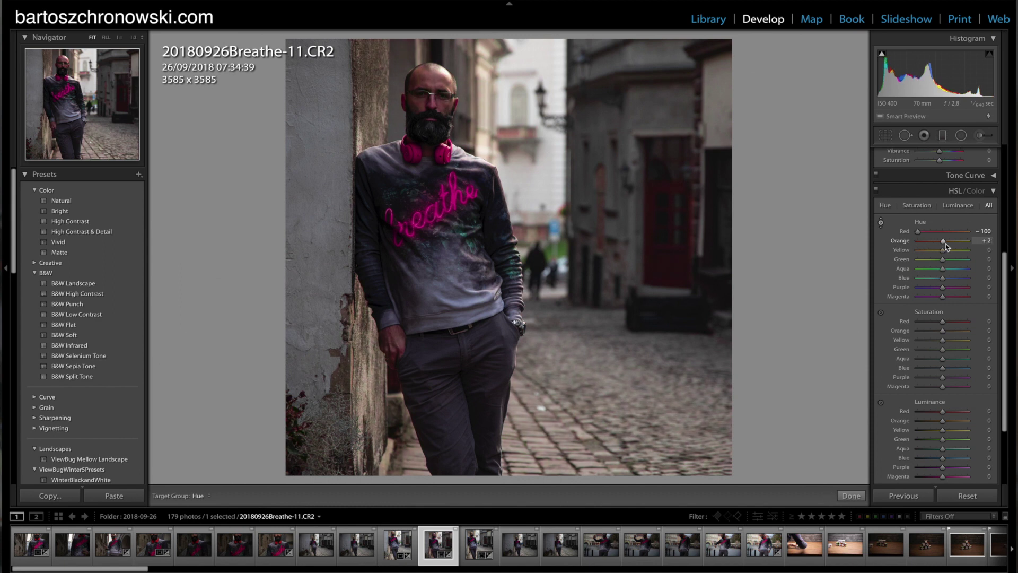
{"action": "double_click", "coordinate": [905, 241]}
{"action": "double_click", "coordinate": [907, 232]}
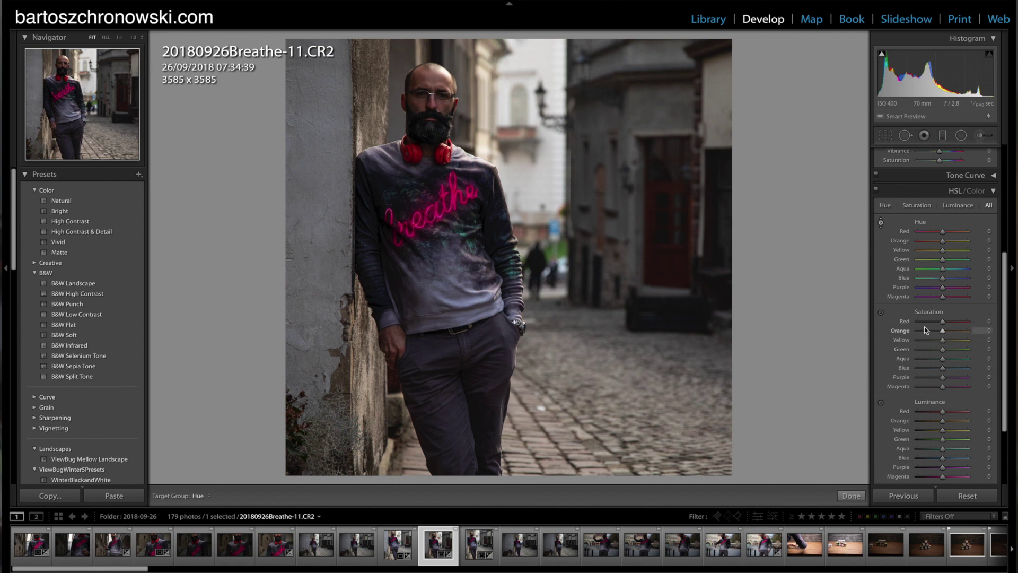
Try lowering the Red saturation to −100, and bring it back to neutral.
{"action": "left_click", "coordinate": [944, 327]}
{"action": "left_click_drag", "start_coordinate": [962, 323], "coordinate": [844, 335]}
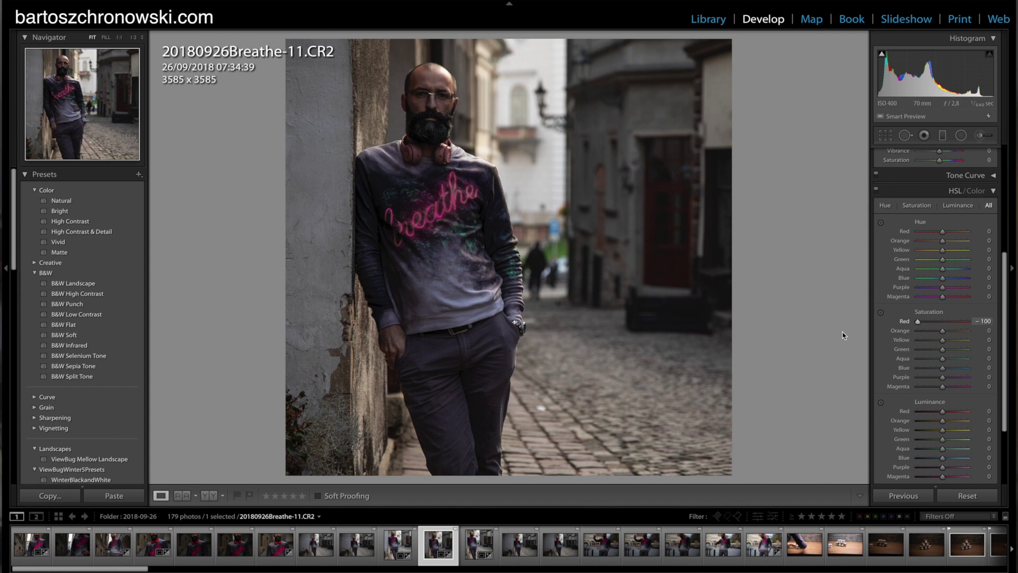
{"action": "left_click", "coordinate": [944, 321]}
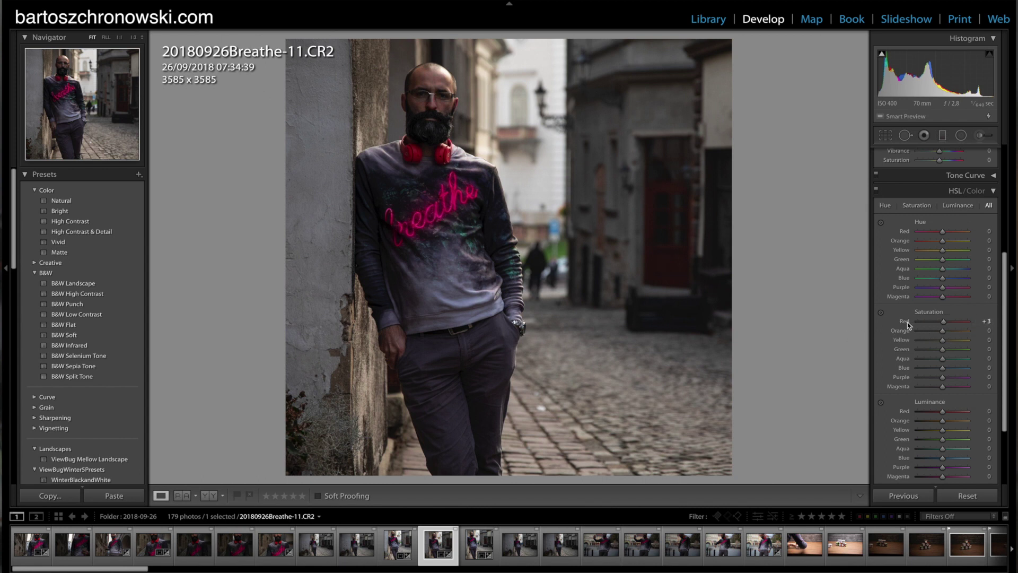
Try raising the Red luminance to +54, reset it to 0, and collapse the HSL/Color adjustments.
{"action": "scroll", "coordinate": [943, 421], "scroll_direction": "down", "scroll_amount": 2}
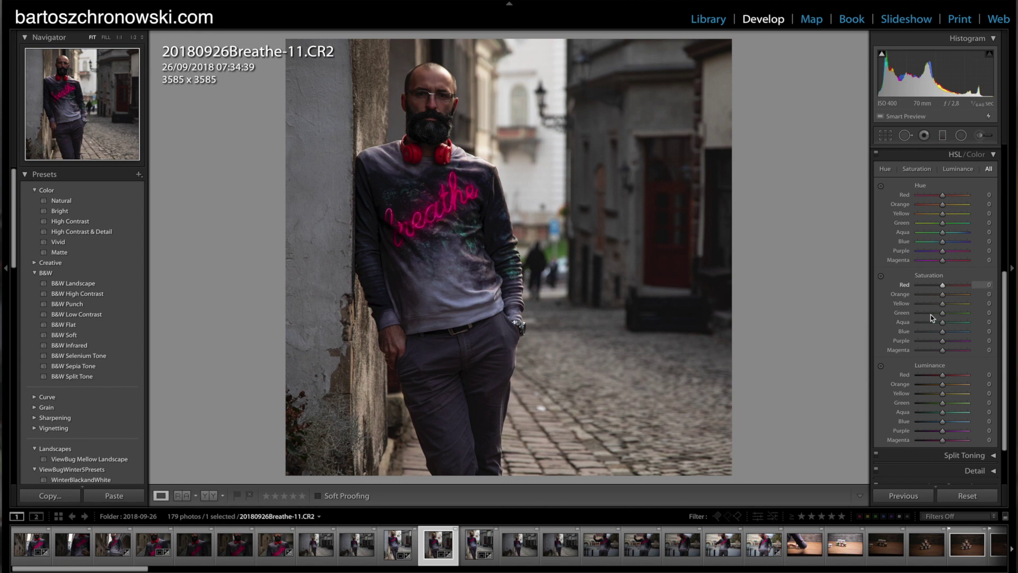
{"action": "scroll", "coordinate": [943, 376], "scroll_direction": "down", "scroll_amount": 20}
{"action": "left_click_drag", "start_coordinate": [941, 378], "coordinate": [953, 378]}
{"action": "scroll", "coordinate": [955, 378], "scroll_direction": "up", "scroll_amount": 5}
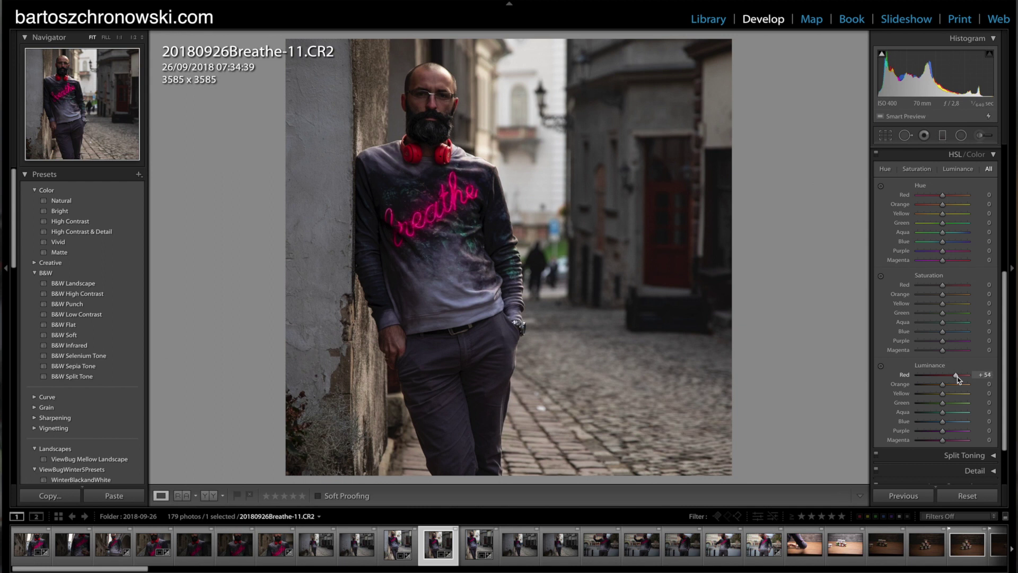
{"action": "mouse_move", "coordinate": [958, 379]}
{"action": "left_mouse_down"}
{"action": "mouse_move", "coordinate": [915, 375]}
{"action": "mouse_move", "coordinate": [947, 379]}
{"action": "left_mouse_up"}
{"action": "double_click", "coordinate": [910, 376]}
{"action": "left_click", "coordinate": [994, 155]}
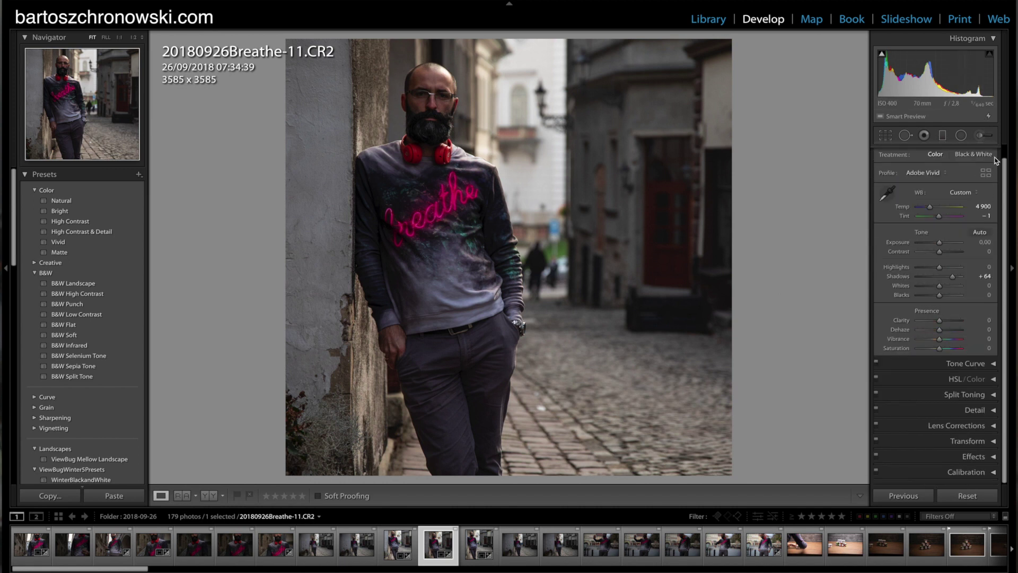
Open the Split Toning adjustments and set the Highlights saturation to 45.
{"action": "left_click", "coordinate": [994, 395]}
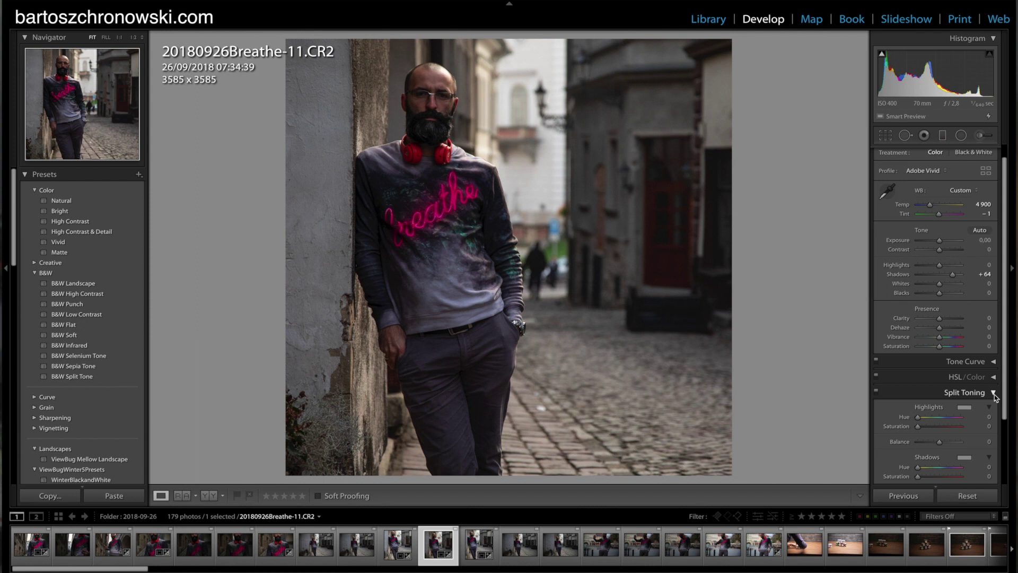
{"action": "scroll", "coordinate": [960, 401], "scroll_direction": "down", "scroll_amount": 2}
{"action": "scroll", "coordinate": [967, 420], "scroll_direction": "down", "scroll_amount": 2}
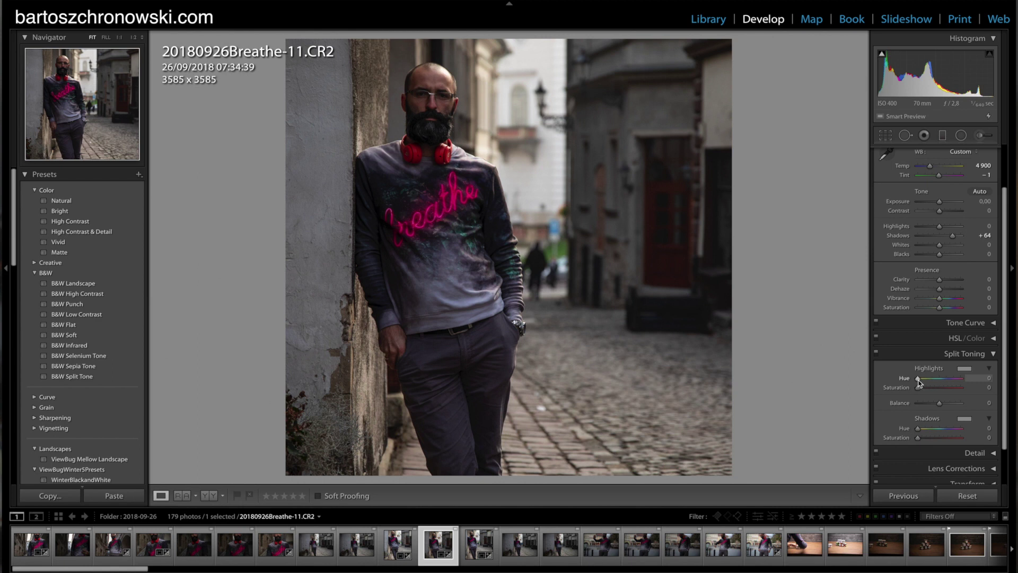
{"action": "left_click_drag", "start_coordinate": [944, 379], "coordinate": [916, 383]}
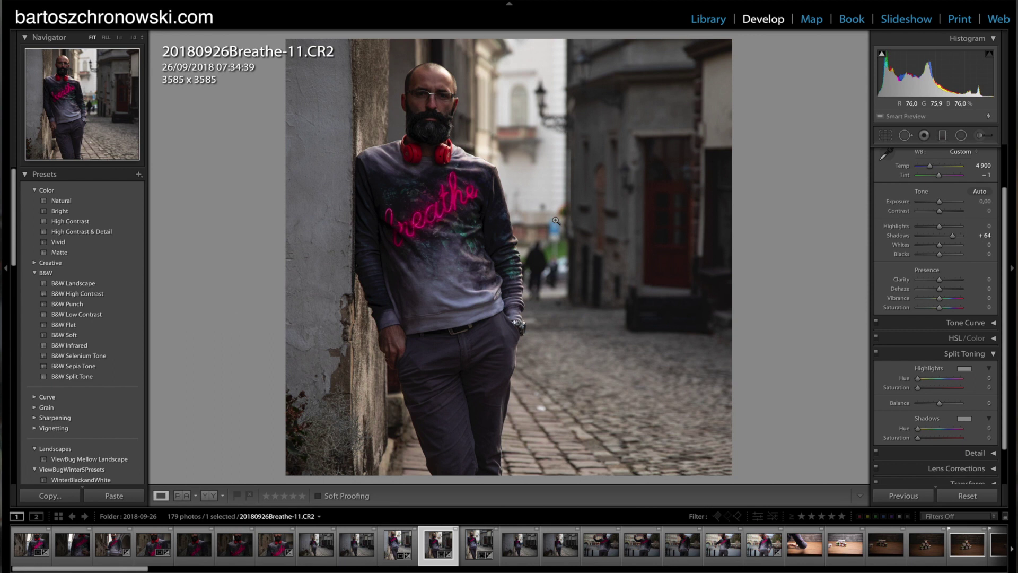
{"action": "left_click", "coordinate": [939, 388]}
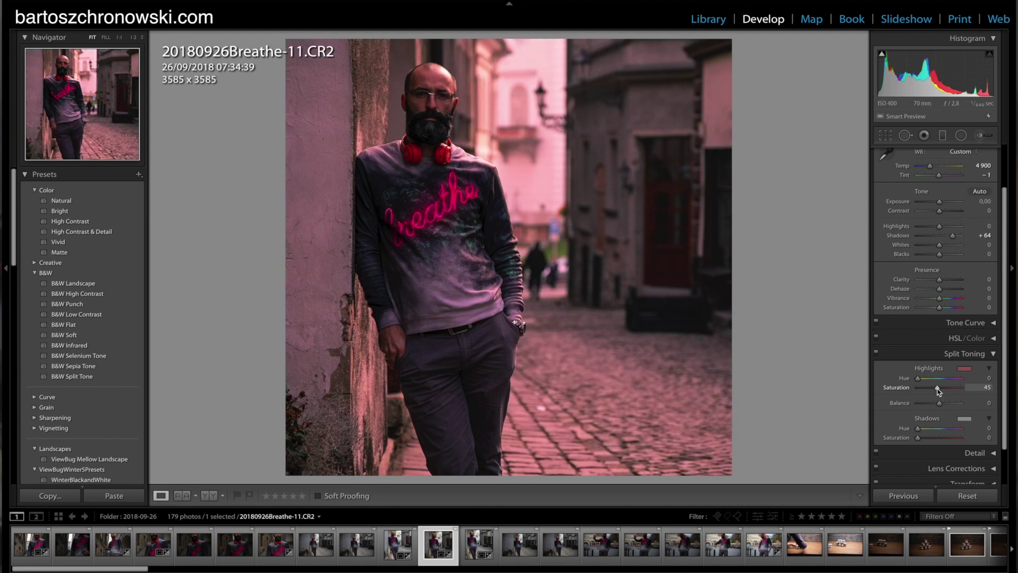
{"action": "left_click_drag", "start_coordinate": [938, 389], "coordinate": [934, 390]}
{"action": "left_click_drag", "start_coordinate": [934, 390], "coordinate": [939, 390]}
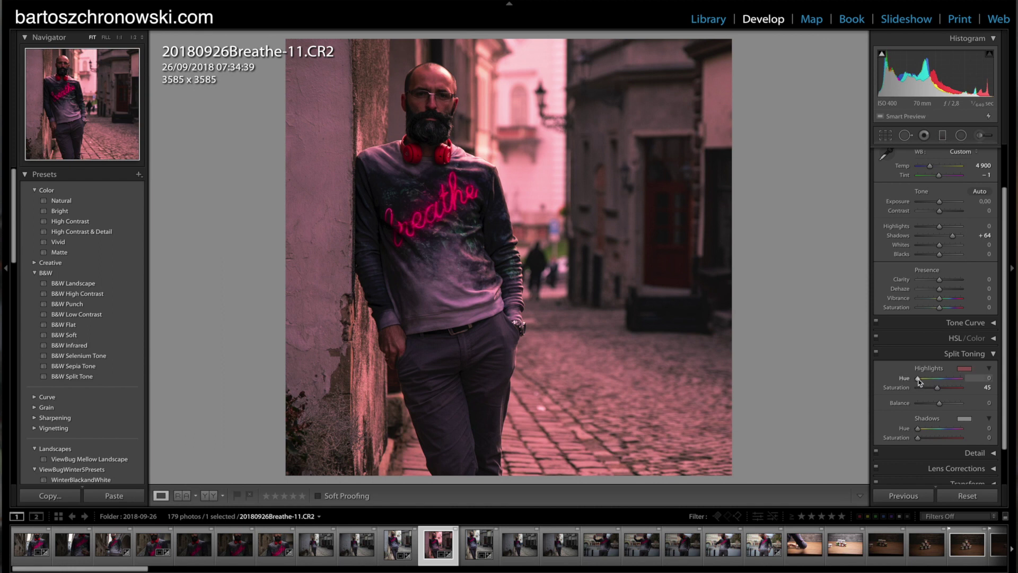
Run through the Split Toning highlight hues, and set the Highlights to hue 56 and saturation 32.
{"action": "left_click_drag", "start_coordinate": [920, 381], "coordinate": [957, 380]}
{"action": "left_click_drag", "start_coordinate": [963, 380], "coordinate": [919, 381]}
{"action": "left_click_drag", "start_coordinate": [916, 381], "coordinate": [926, 384]}
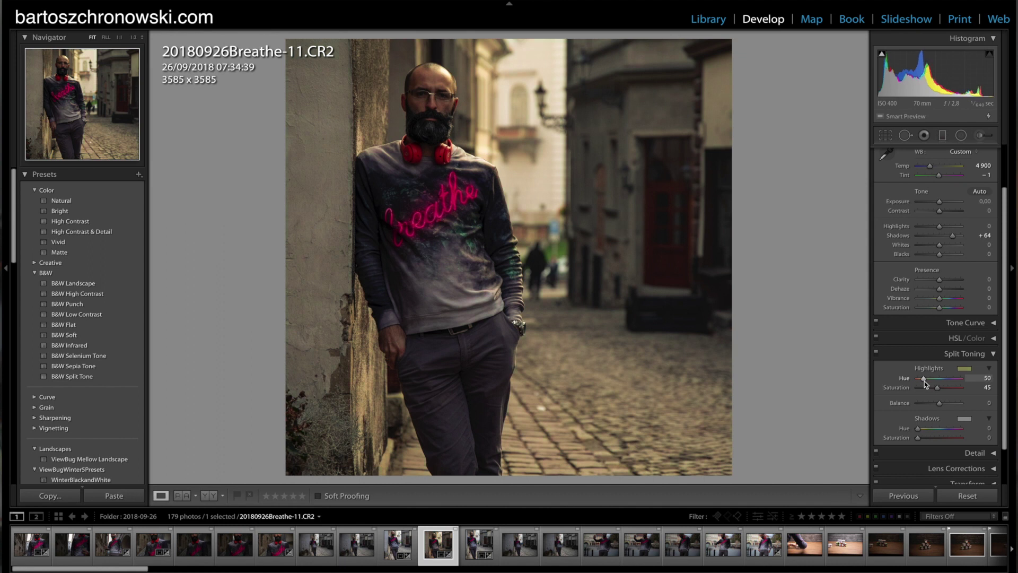
{"action": "left_click_drag", "start_coordinate": [925, 382], "coordinate": [927, 384]}
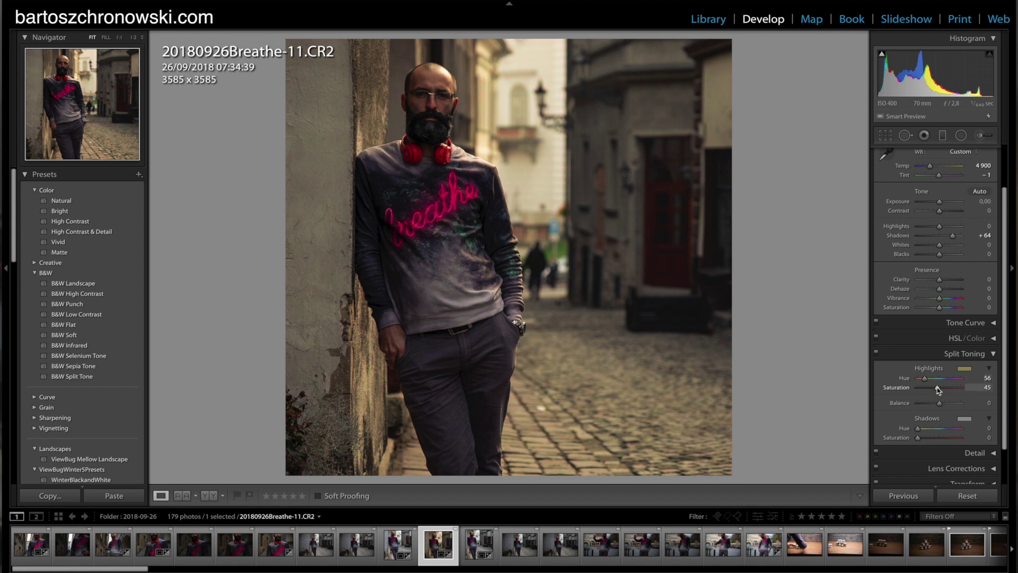
{"action": "left_click_drag", "start_coordinate": [937, 387], "coordinate": [933, 389]}
{"action": "left_click_drag", "start_coordinate": [934, 389], "coordinate": [933, 390]}
Tint the Split Toning Shadows green-teal with hue 162 and saturation 25.
{"action": "left_click", "coordinate": [938, 439]}
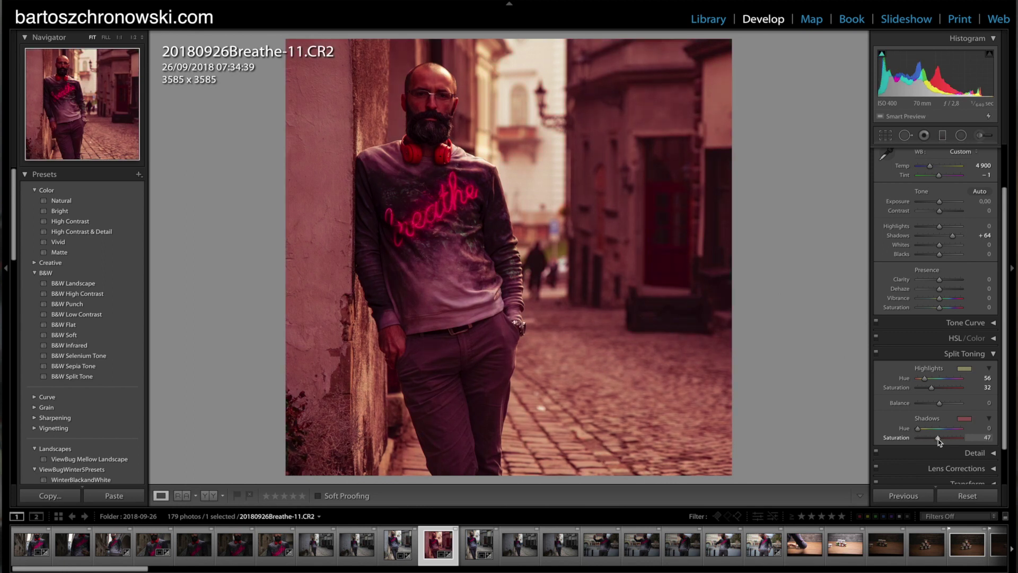
{"action": "left_click_drag", "start_coordinate": [919, 431], "coordinate": [928, 430]}
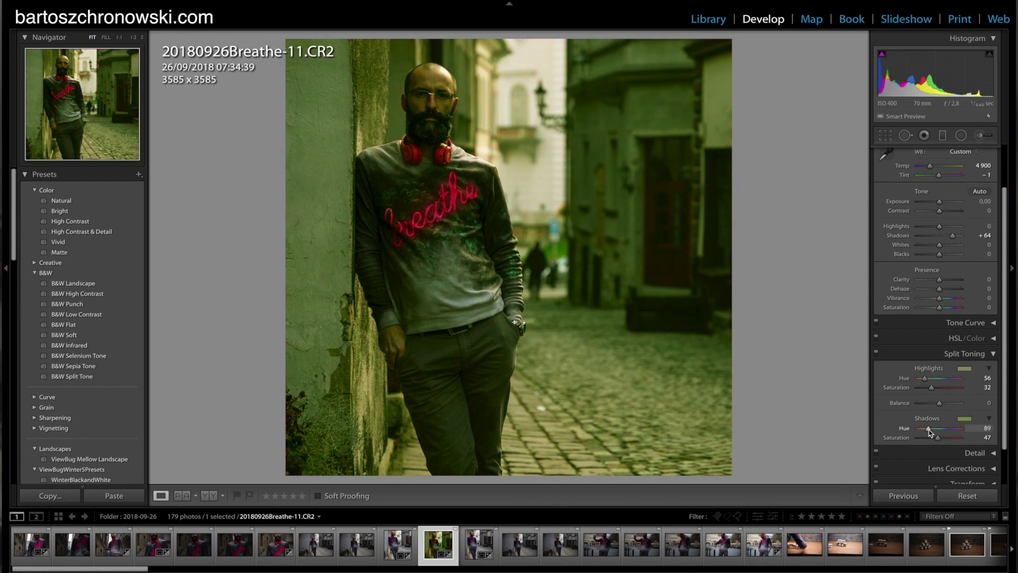
{"action": "left_click_drag", "start_coordinate": [930, 430], "coordinate": [931, 430]}
{"action": "left_click_drag", "start_coordinate": [931, 429], "coordinate": [937, 430]}
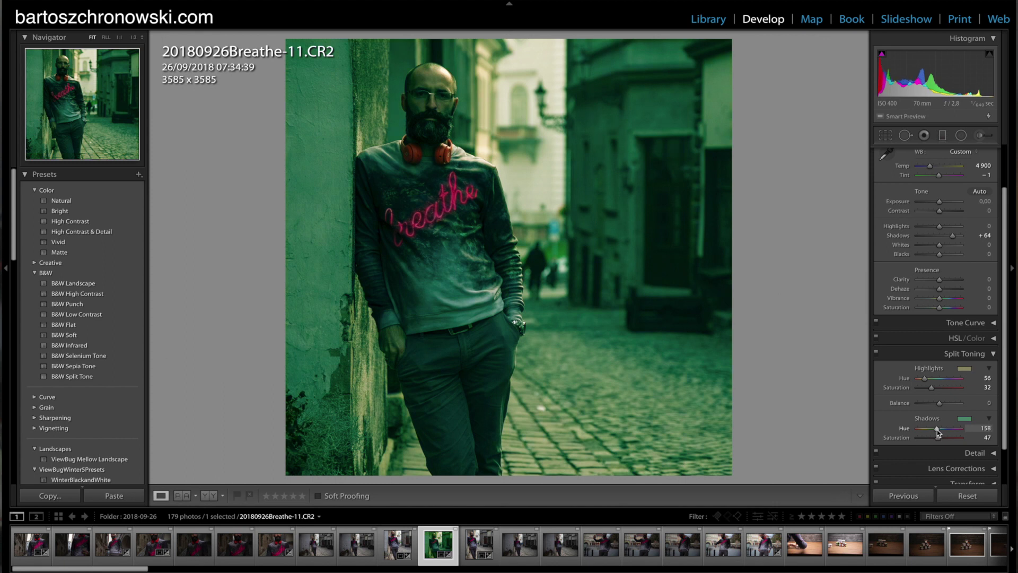
{"action": "left_click_drag", "start_coordinate": [938, 432], "coordinate": [938, 432]}
{"action": "left_click_drag", "start_coordinate": [936, 438], "coordinate": [929, 440]}
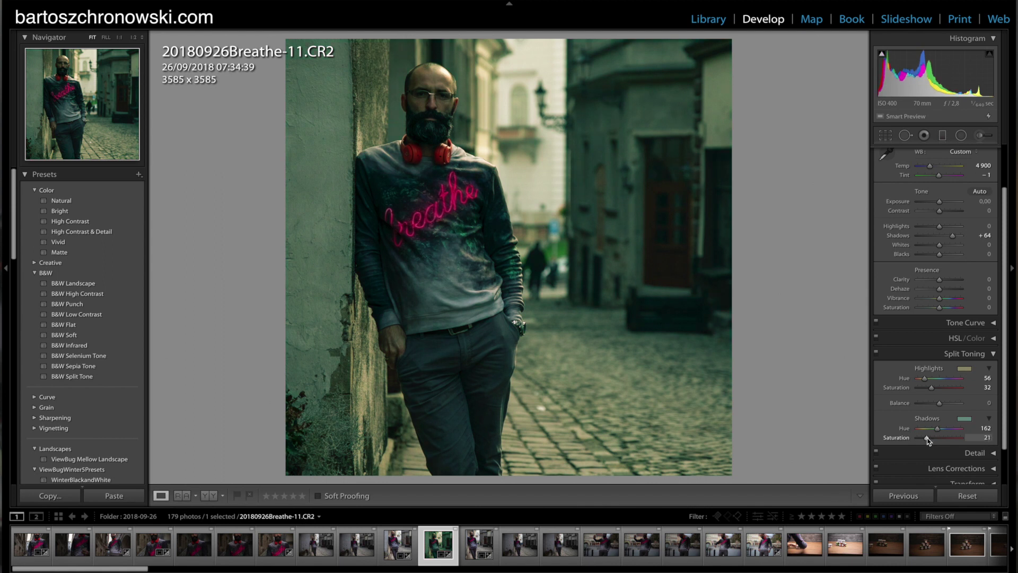
{"action": "left_click_drag", "start_coordinate": [927, 438], "coordinate": [929, 438]}
Set the Split Toning Highlights to hue 38 and saturation 47, and the Balance to +31.
{"action": "left_click_drag", "start_coordinate": [926, 379], "coordinate": [924, 378]}
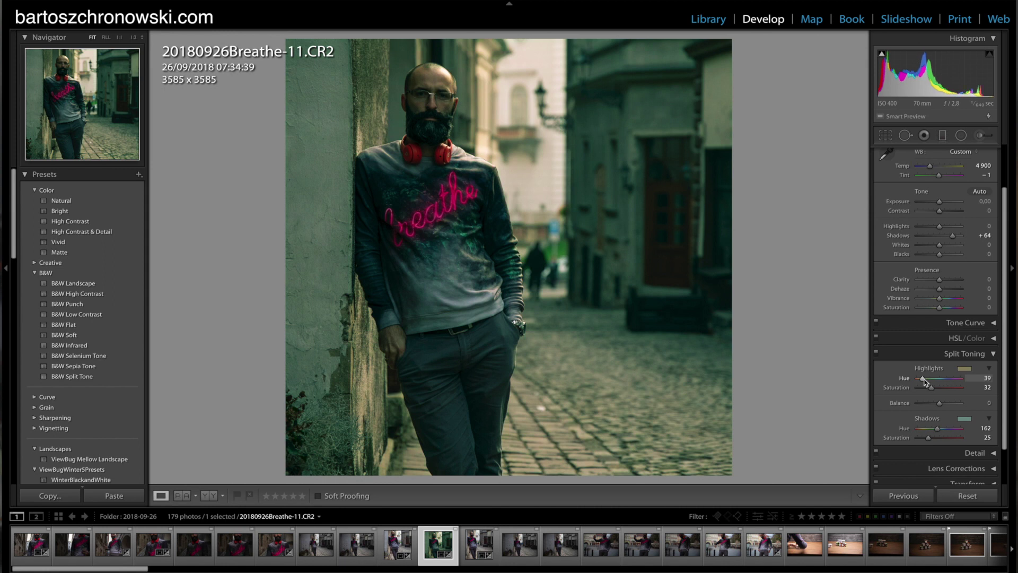
{"action": "left_click_drag", "start_coordinate": [924, 378], "coordinate": [941, 388]}
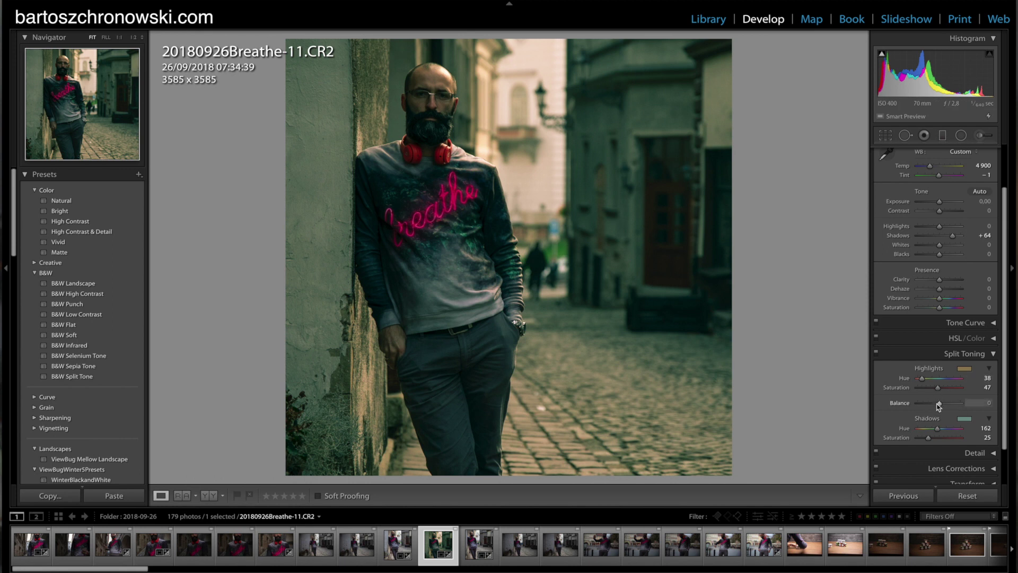
{"action": "left_click_drag", "start_coordinate": [940, 405], "coordinate": [917, 406]}
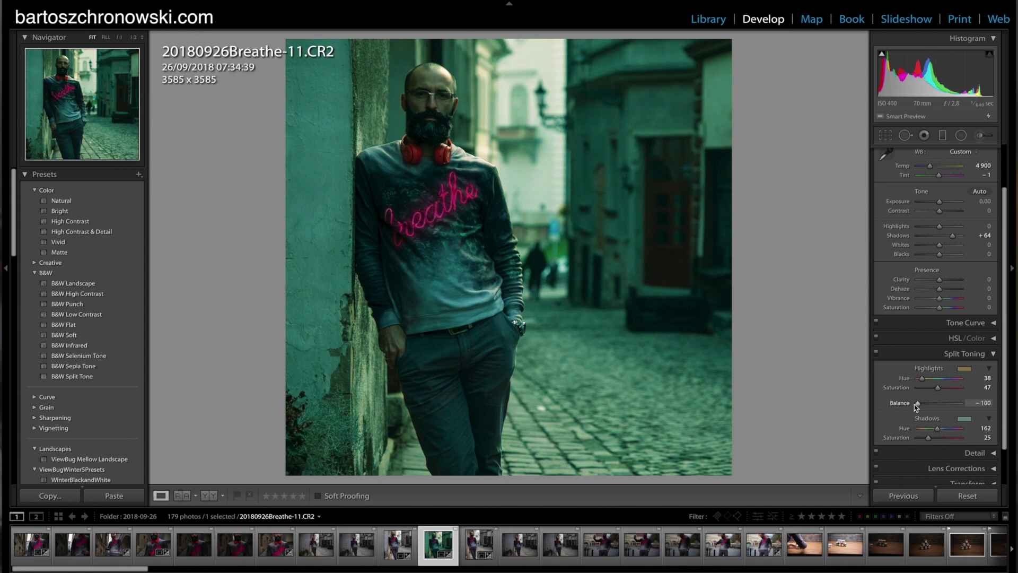
{"action": "left_click_drag", "start_coordinate": [917, 405], "coordinate": [948, 405]}
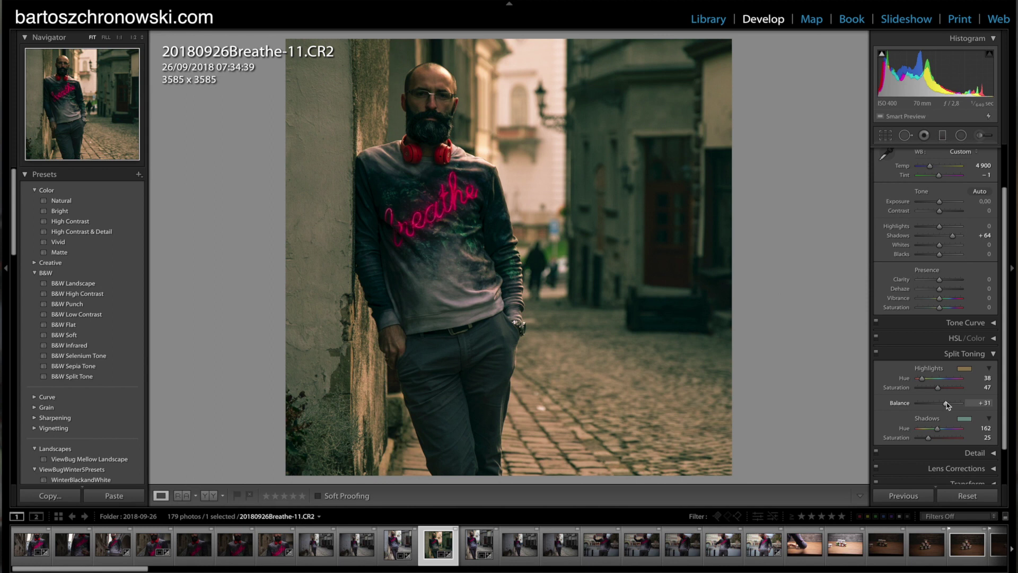
Open the Lens Corrections, enable profile corrections and turn on Remove Chromatic Aberration.
{"action": "scroll", "coordinate": [906, 449], "scroll_direction": "down", "scroll_amount": 2}
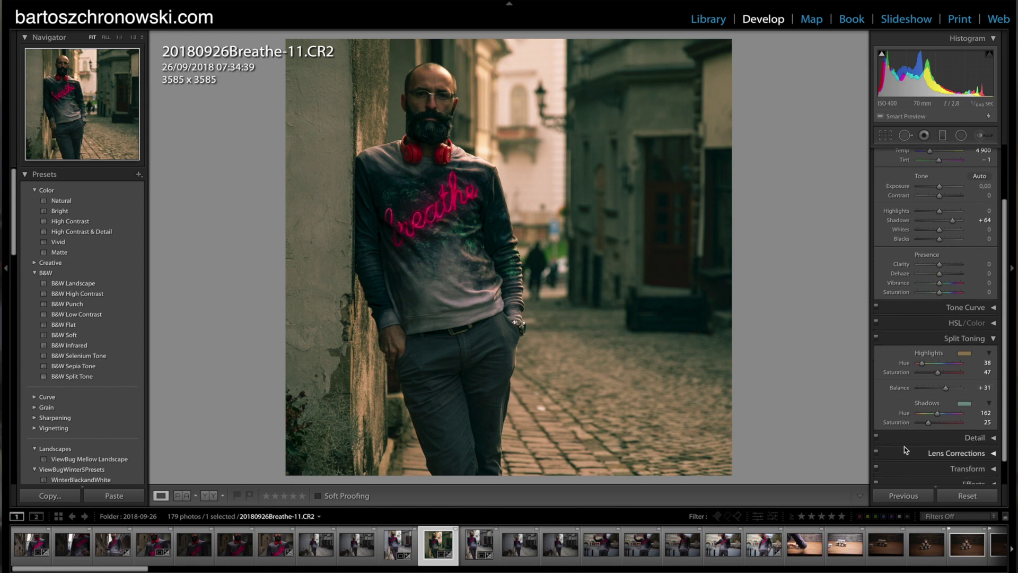
{"action": "scroll", "coordinate": [906, 449], "scroll_direction": "down", "scroll_amount": 2}
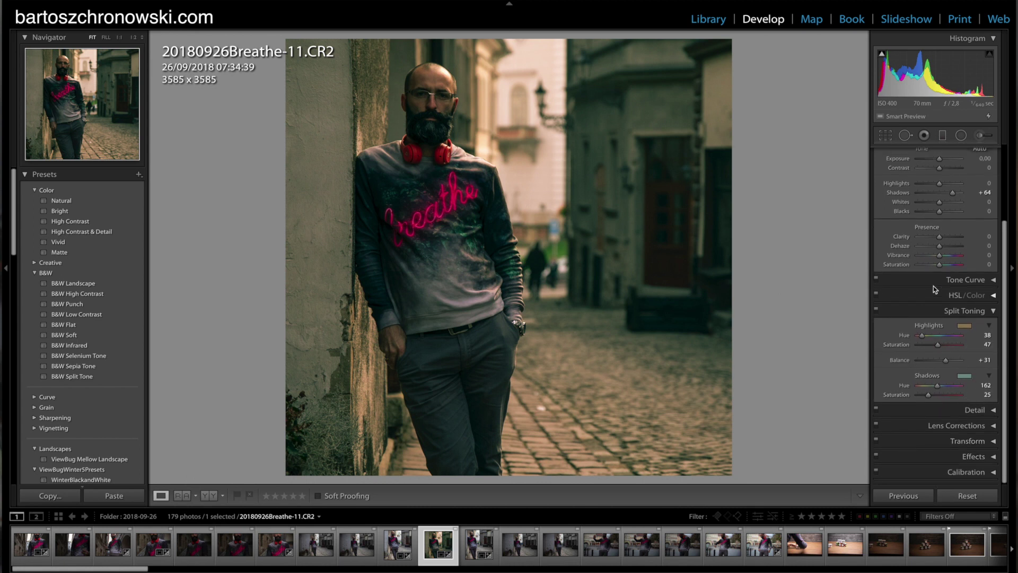
{"action": "scroll", "coordinate": [937, 281], "scroll_direction": "up", "scroll_amount": 3}
{"action": "scroll", "coordinate": [937, 280], "scroll_direction": "down", "scroll_amount": 3}
{"action": "left_click", "coordinate": [994, 427]}
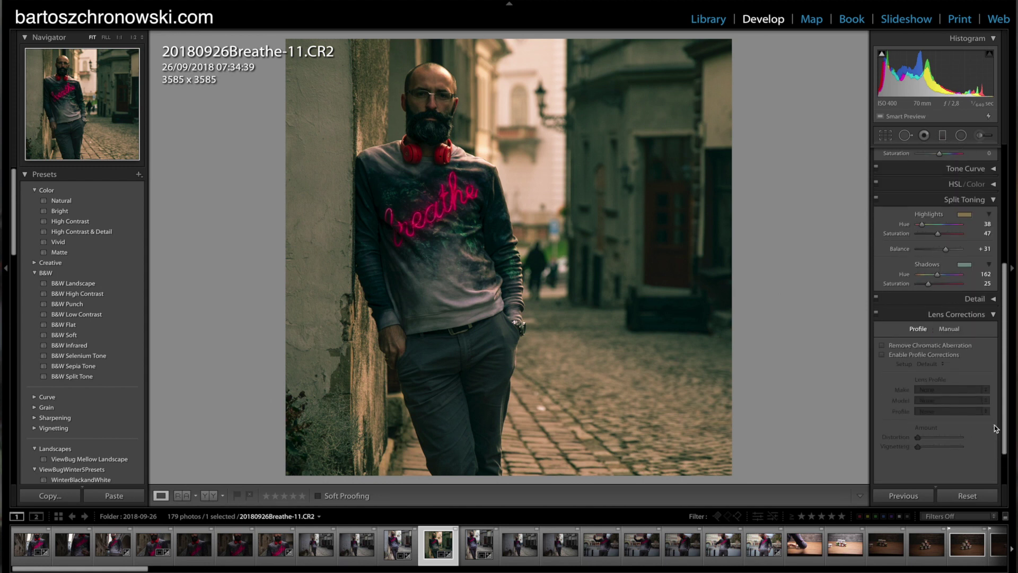
{"action": "left_click", "coordinate": [883, 355]}
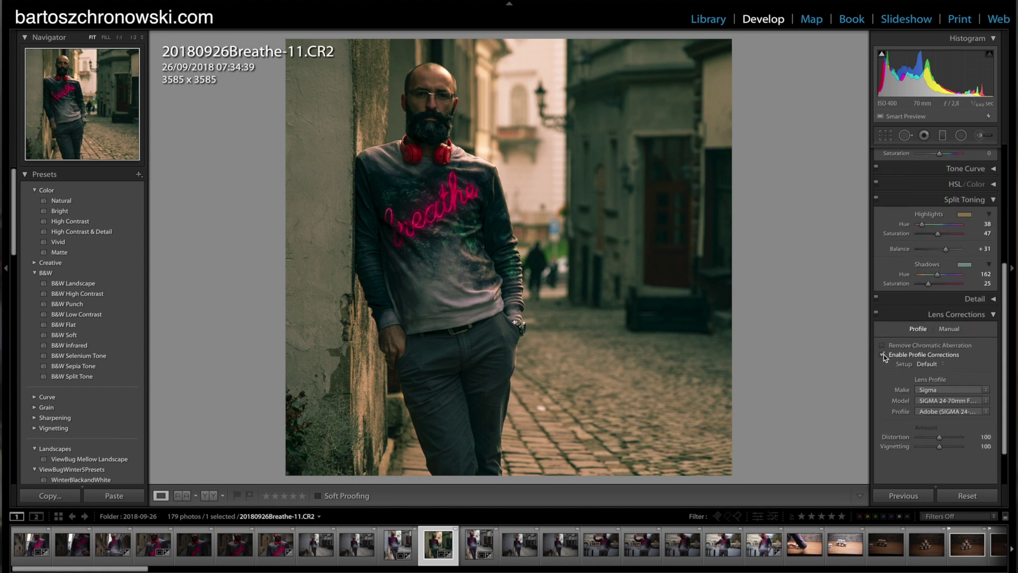
{"action": "left_click", "coordinate": [883, 345]}
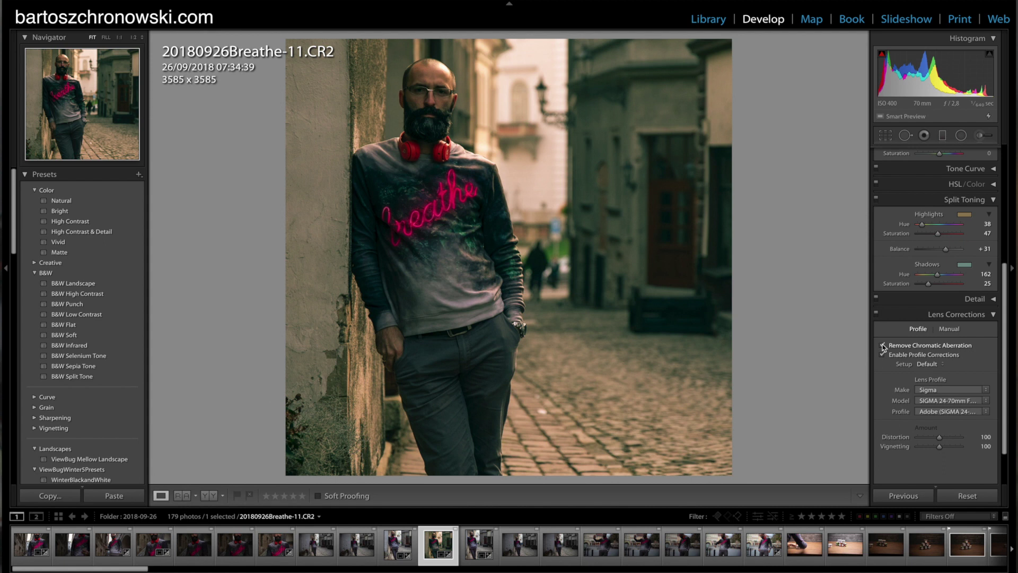
Collapse the Lens Corrections and Split Toning sections, and set the basic Contrast to +26 and Highlights to −62.
{"action": "left_click", "coordinate": [995, 313]}
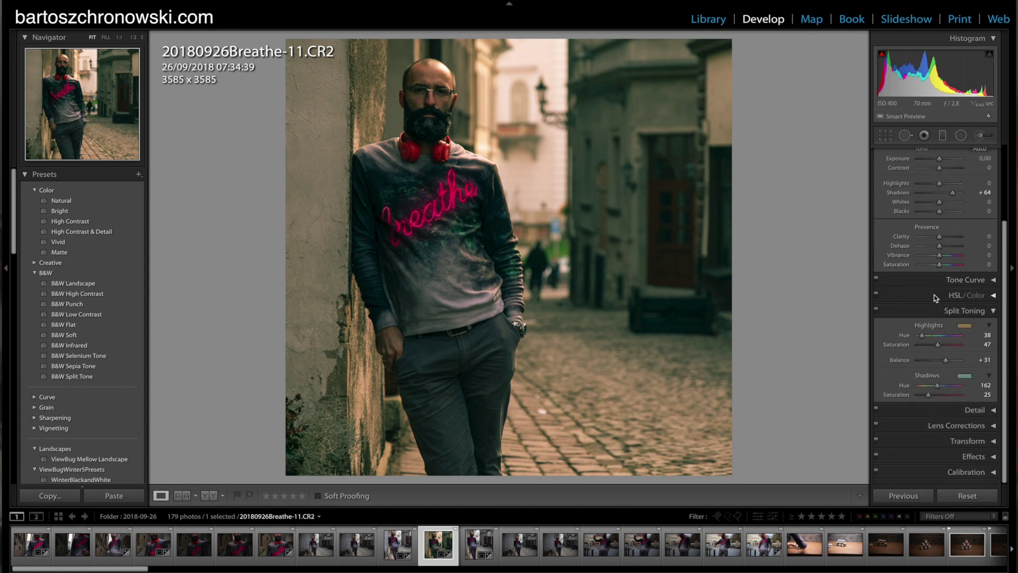
{"action": "left_click", "coordinate": [994, 311]}
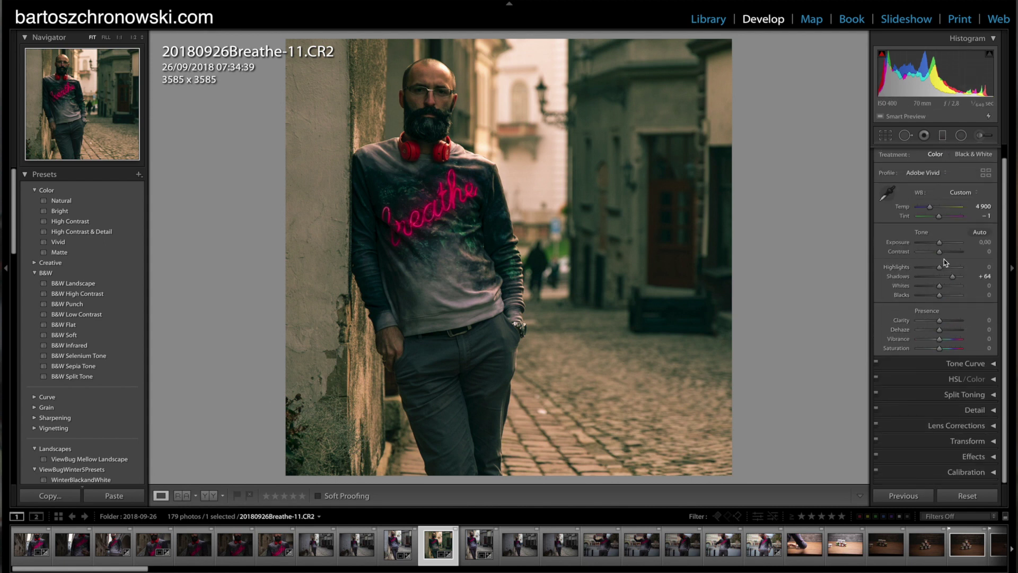
{"action": "mouse_move", "coordinate": [942, 256]}
{"action": "left_mouse_down"}
{"action": "mouse_move", "coordinate": [953, 258]}
{"action": "mouse_move", "coordinate": [917, 271]}
{"action": "mouse_move", "coordinate": [928, 270]}
{"action": "left_mouse_up"}
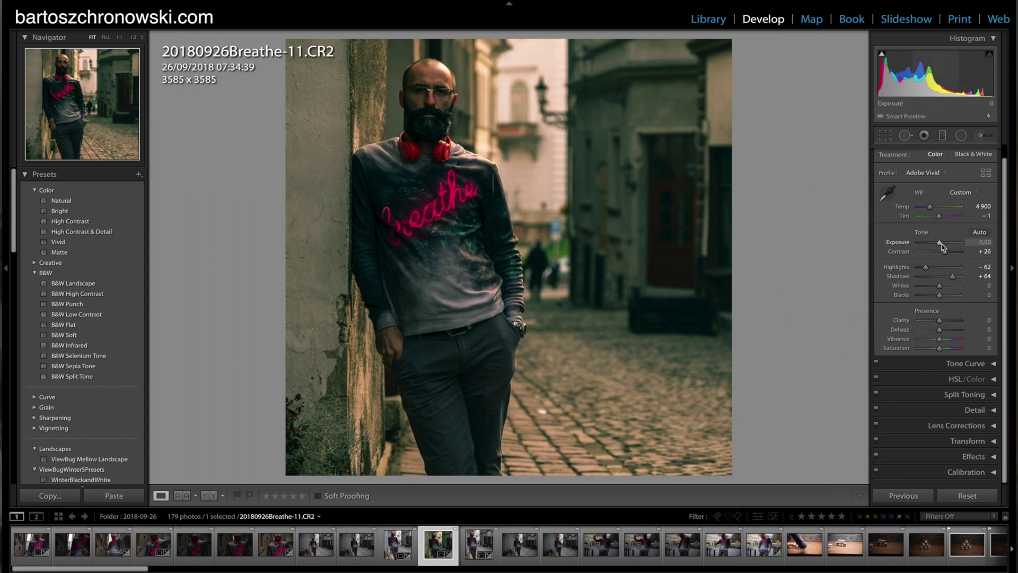
Brighten the portrait with Exposure +0.45 and lower the Whites to −30.
{"action": "left_click_drag", "start_coordinate": [942, 244], "coordinate": [945, 247]}
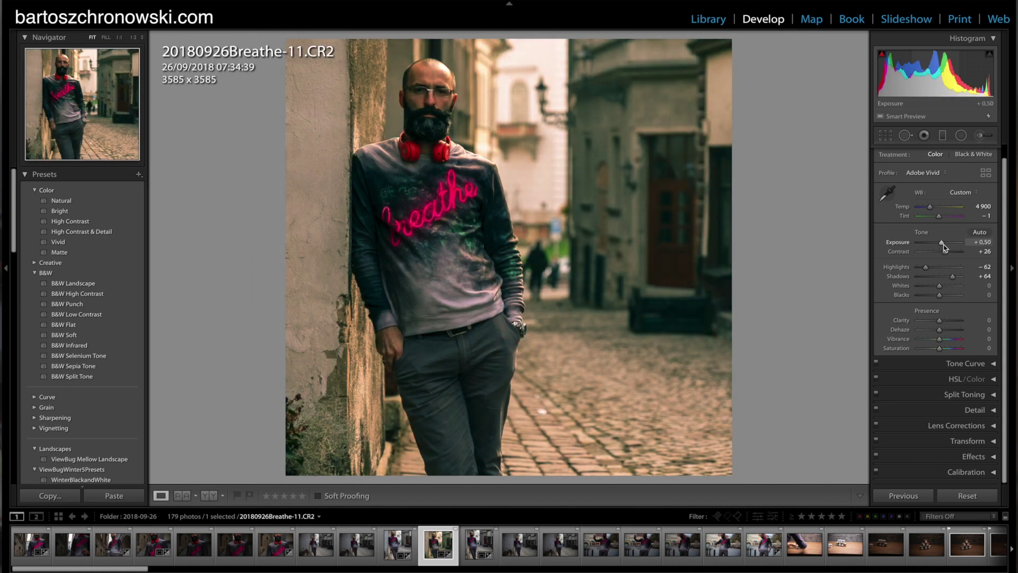
{"action": "left_click_drag", "start_coordinate": [944, 247], "coordinate": [944, 247]}
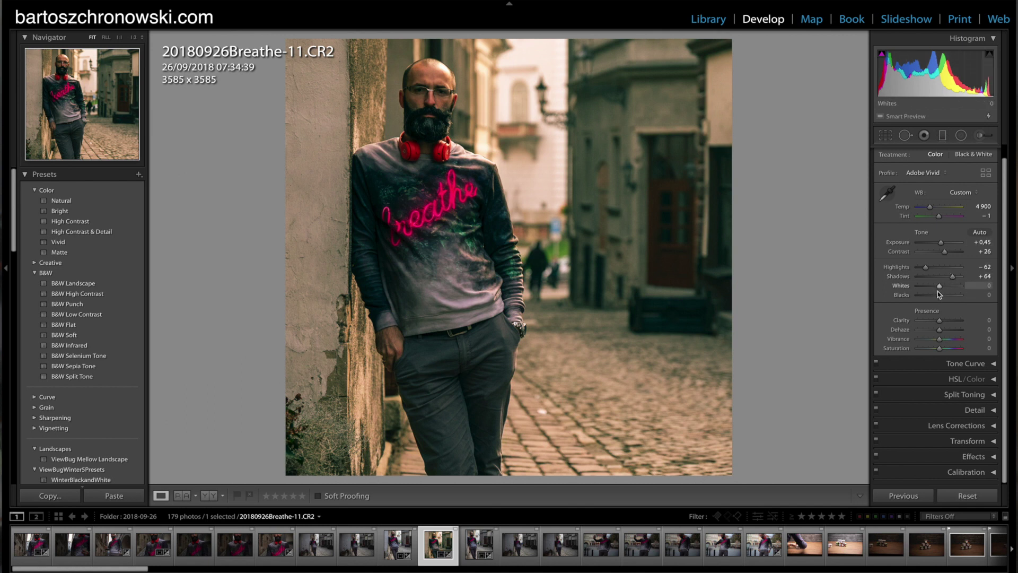
{"action": "left_click_drag", "start_coordinate": [940, 287], "coordinate": [935, 287]}
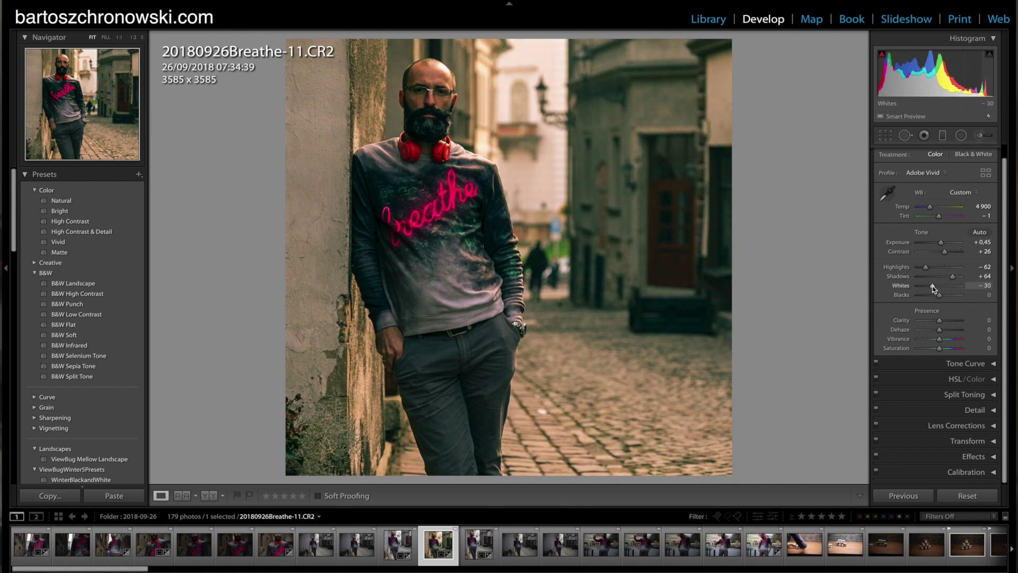